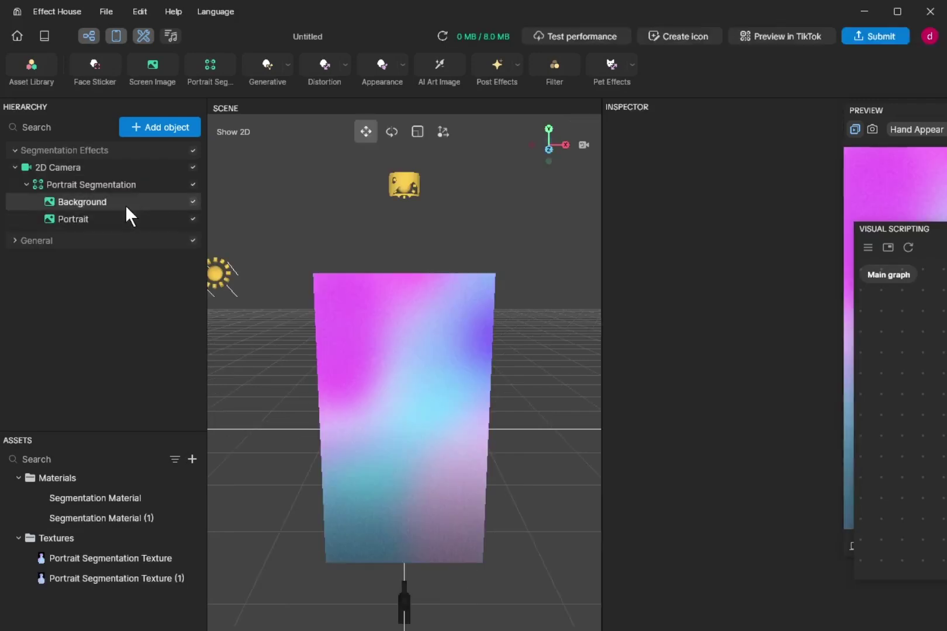
# Import burj.jpeg from the computer as the Background layer's image texture.
pyautogui.click(124, 205)
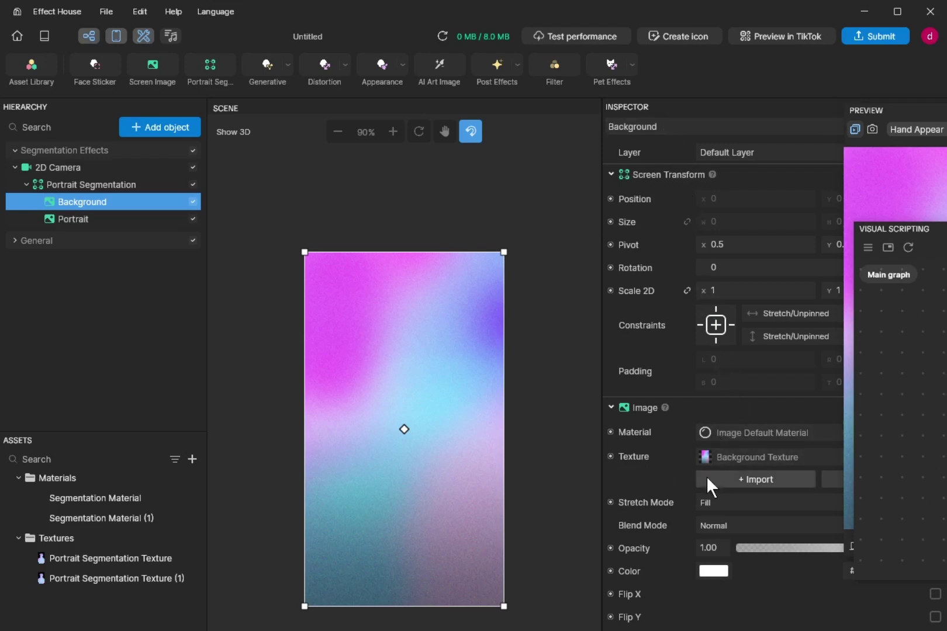
pyautogui.click(727, 480)
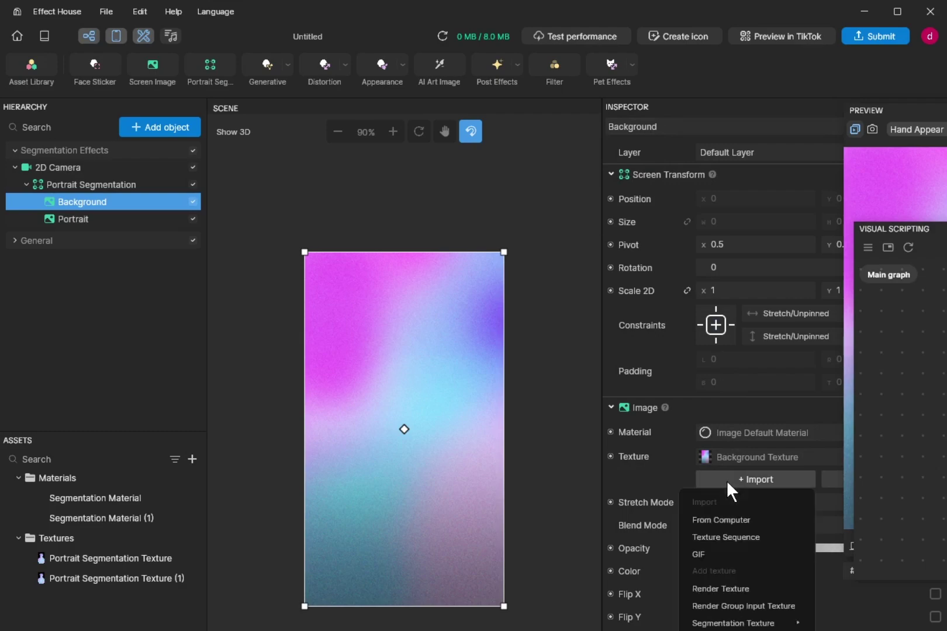
pyautogui.click(725, 520)
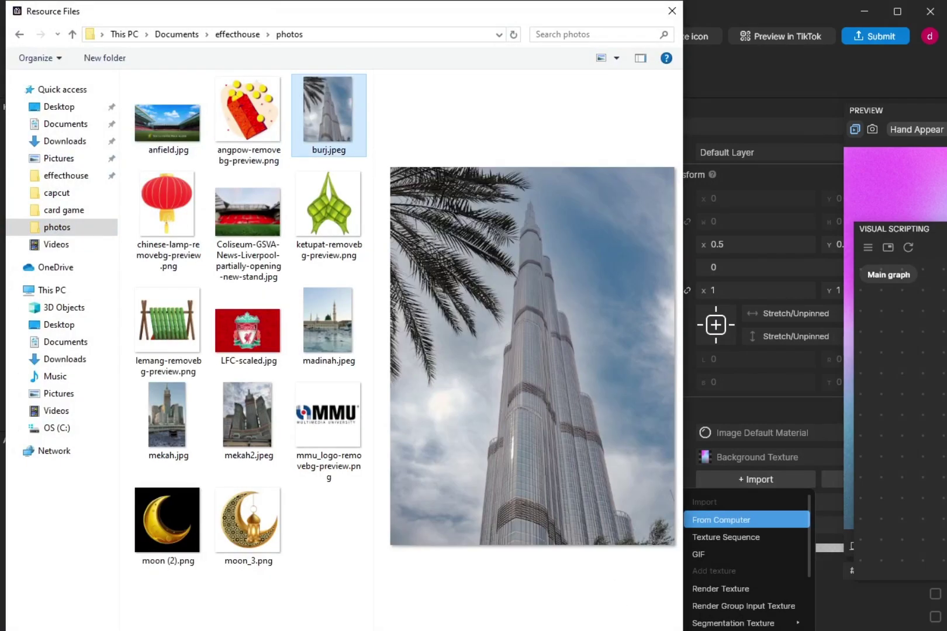
pyautogui.press('Return')
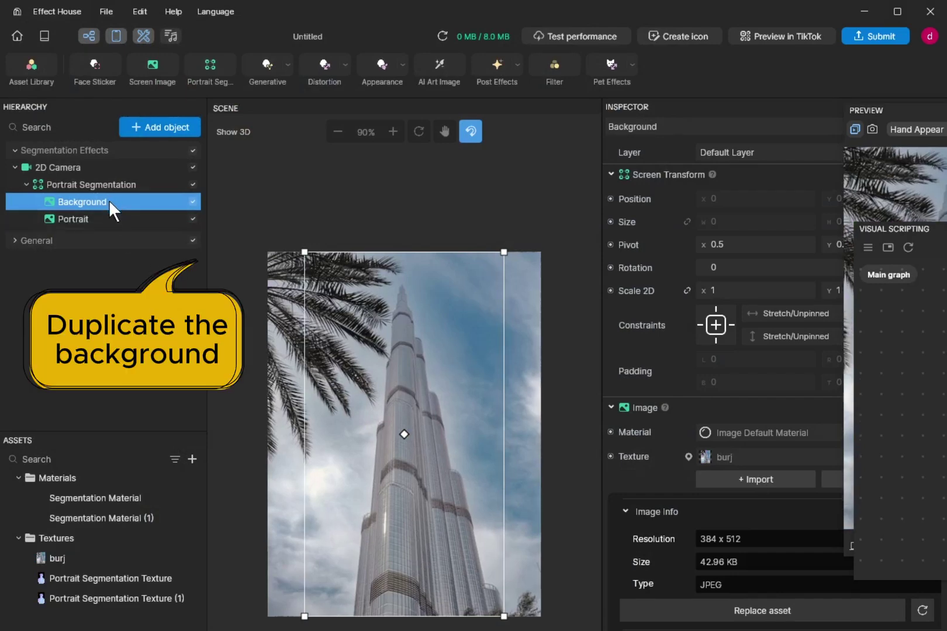
# Duplicate the Background layer in the Hierarchy.
pyautogui.rightClick(113, 203)
pyautogui.click(132, 213)
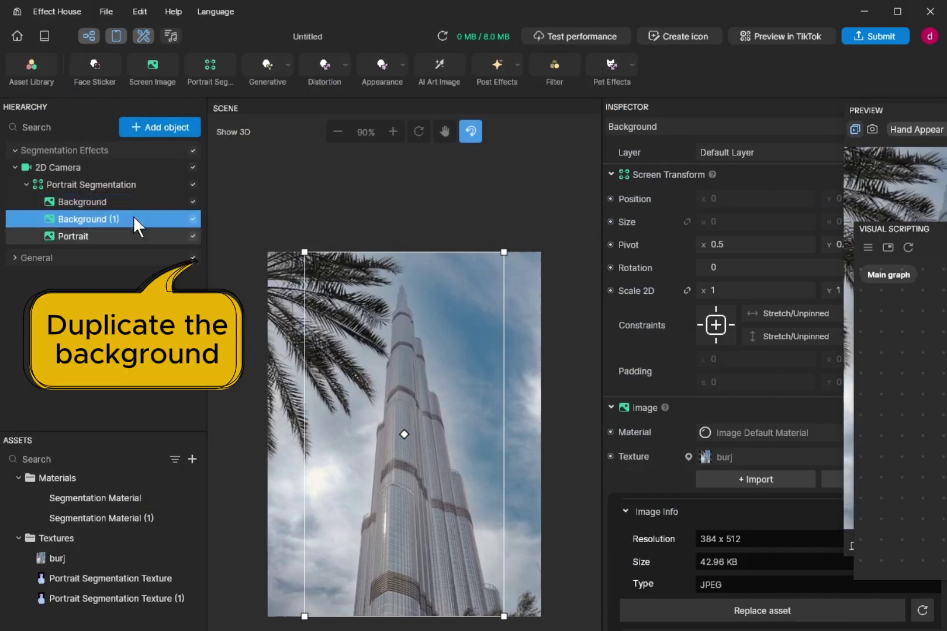
pyautogui.click(94, 201)
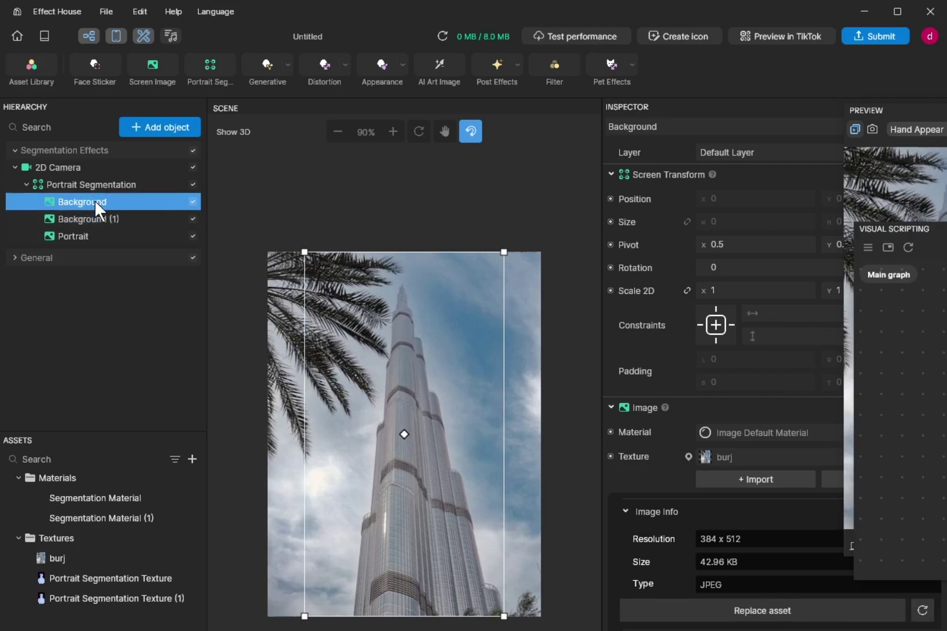
pyautogui.rightClick(96, 201)
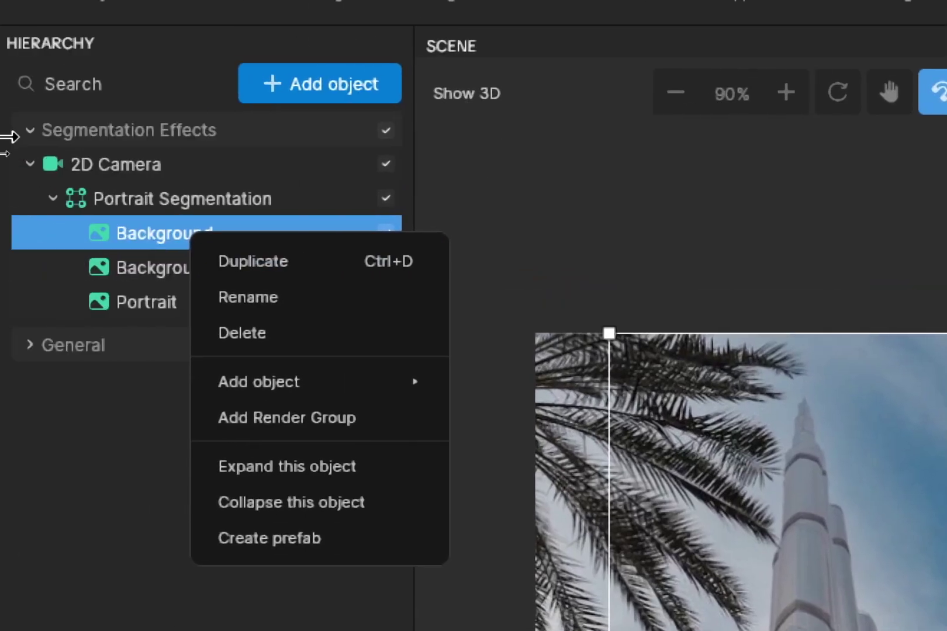
# Rename Background to bg1 and Background (1) to bg2.
pyautogui.doubleClick(162, 233)
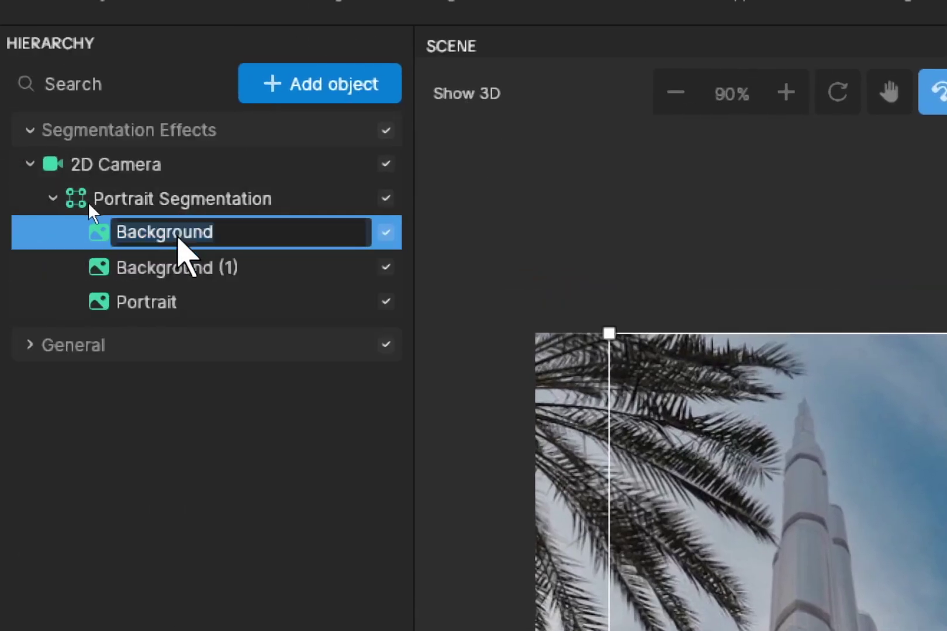
pyautogui.write('bg1')
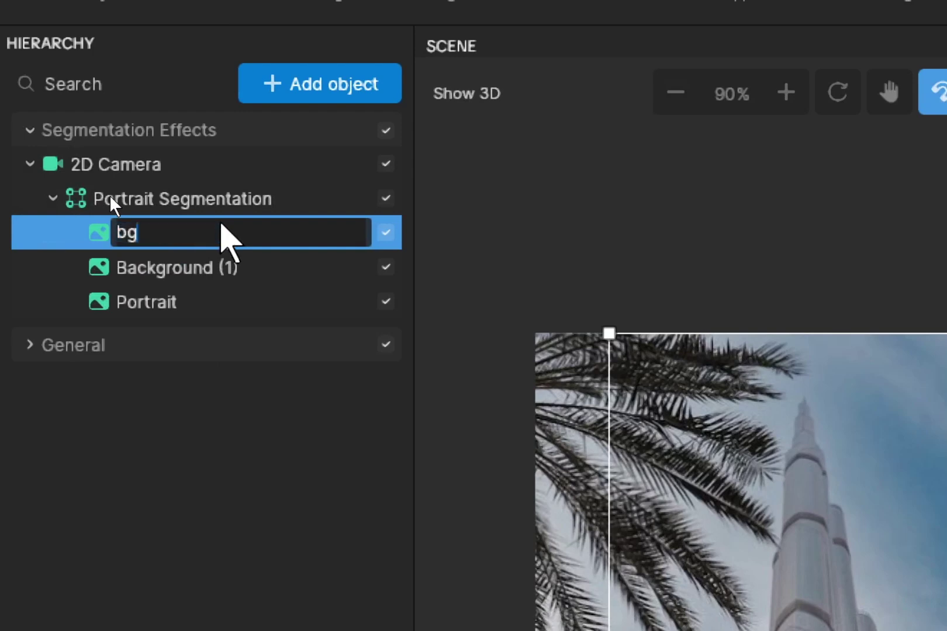
pyautogui.doubleClick(204, 268)
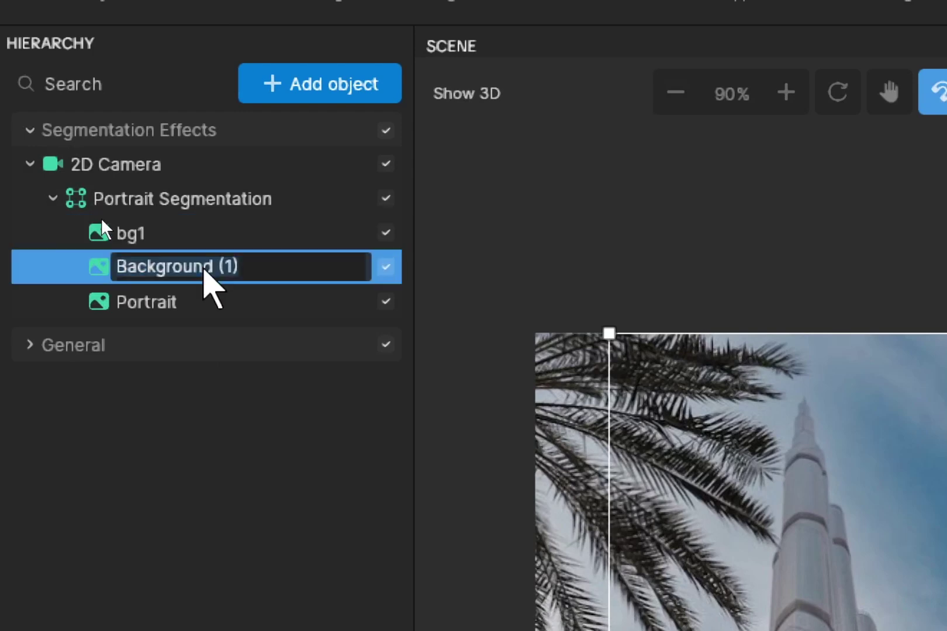
pyautogui.write('bg2')
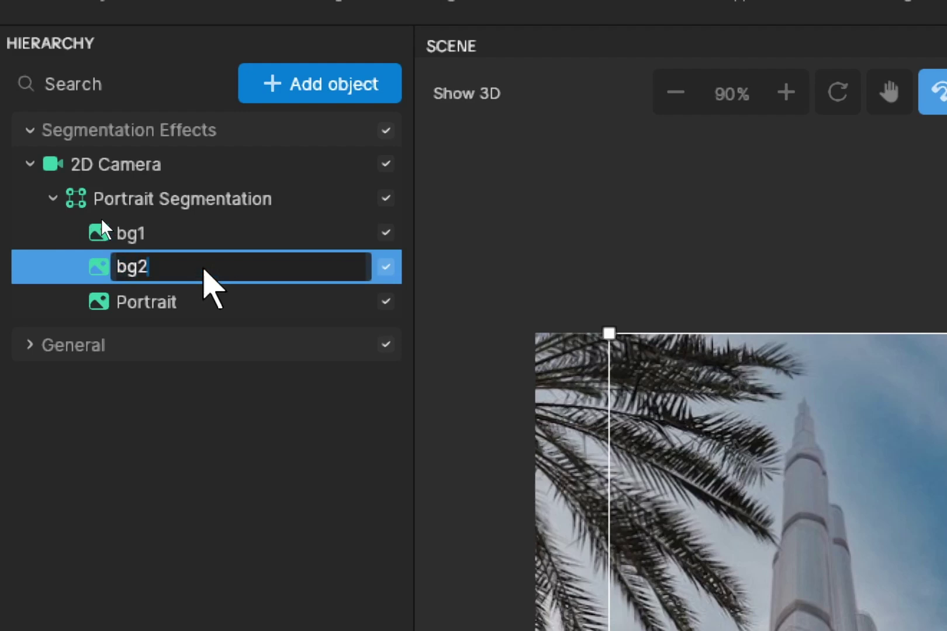
pyautogui.press('Return')
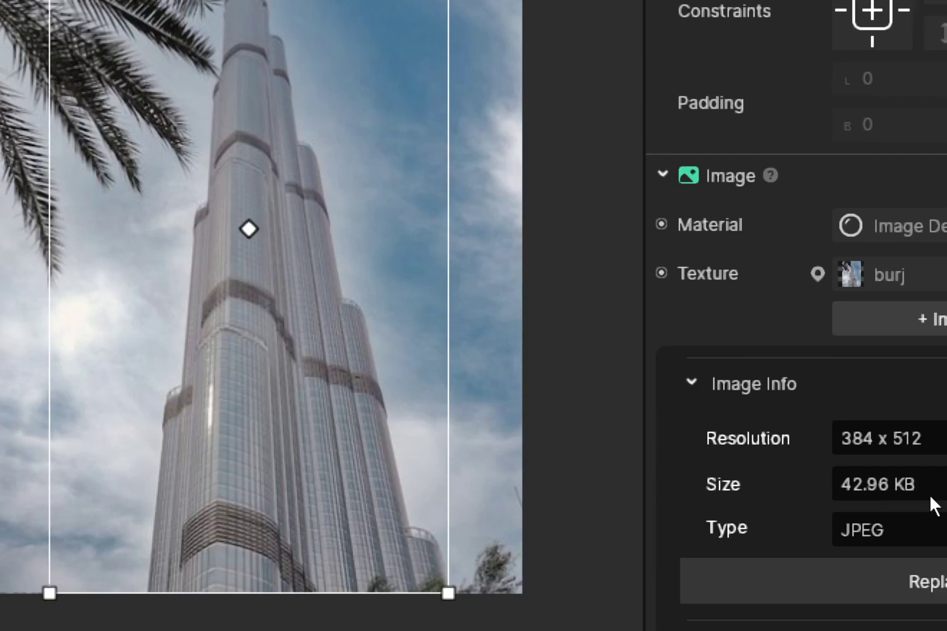
# Import the mekah2 clock-tower photo from the computer as bg2's texture.
pyautogui.click(929, 319)
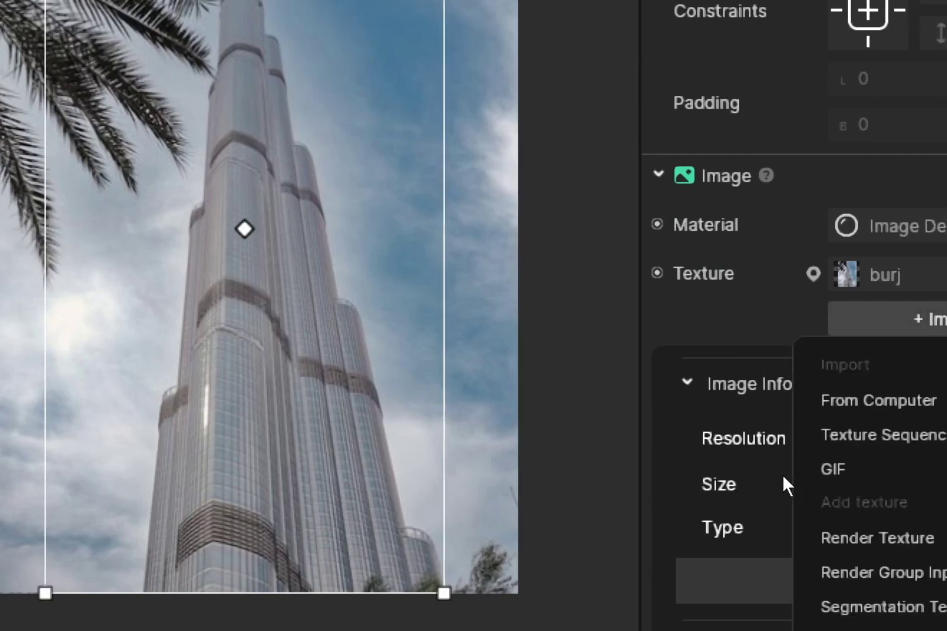
pyautogui.click(836, 397)
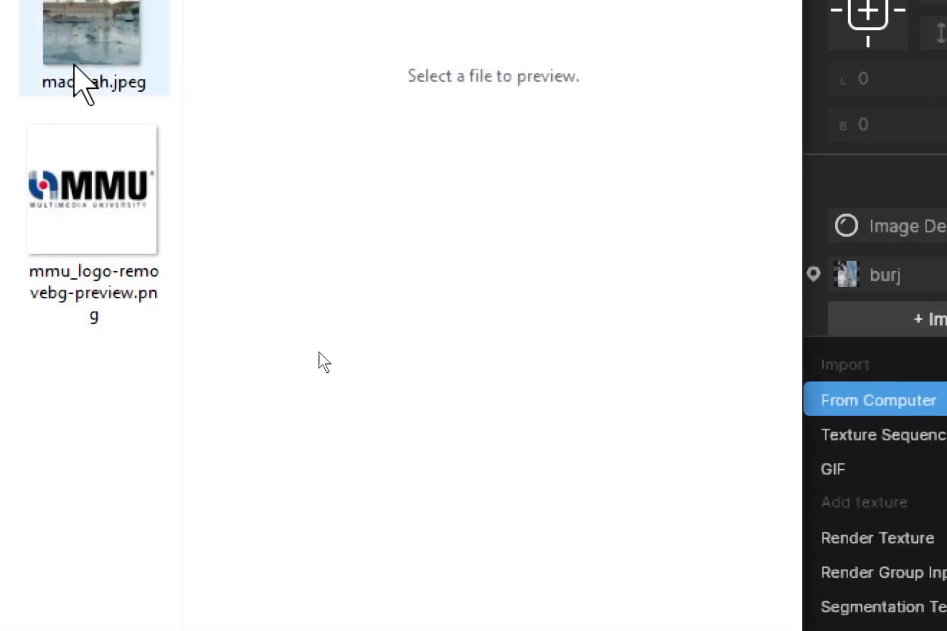
pyautogui.doubleClick(79, 75)
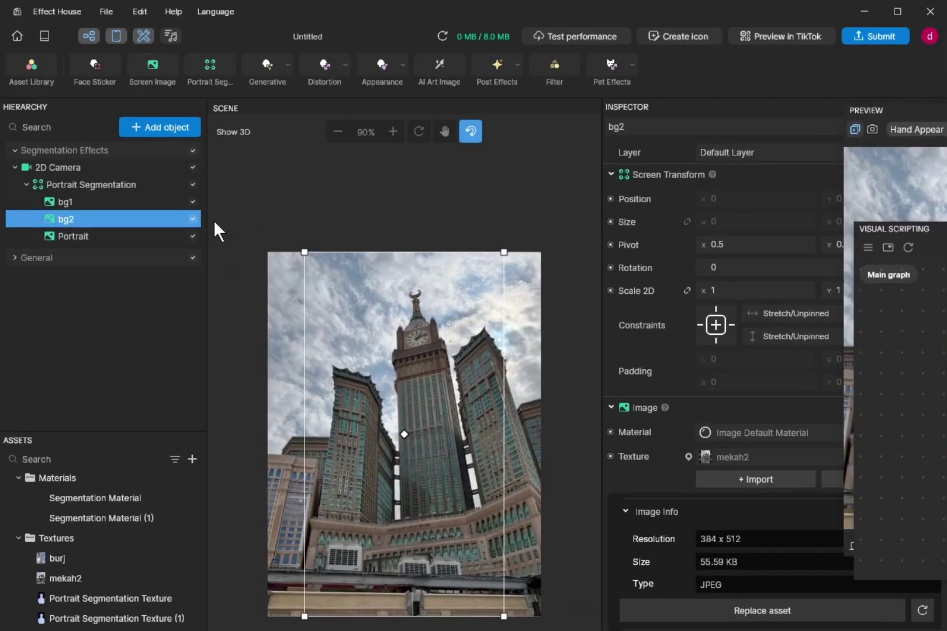
pyautogui.moveTo(206, 210); pyautogui.dragTo(233, 217)
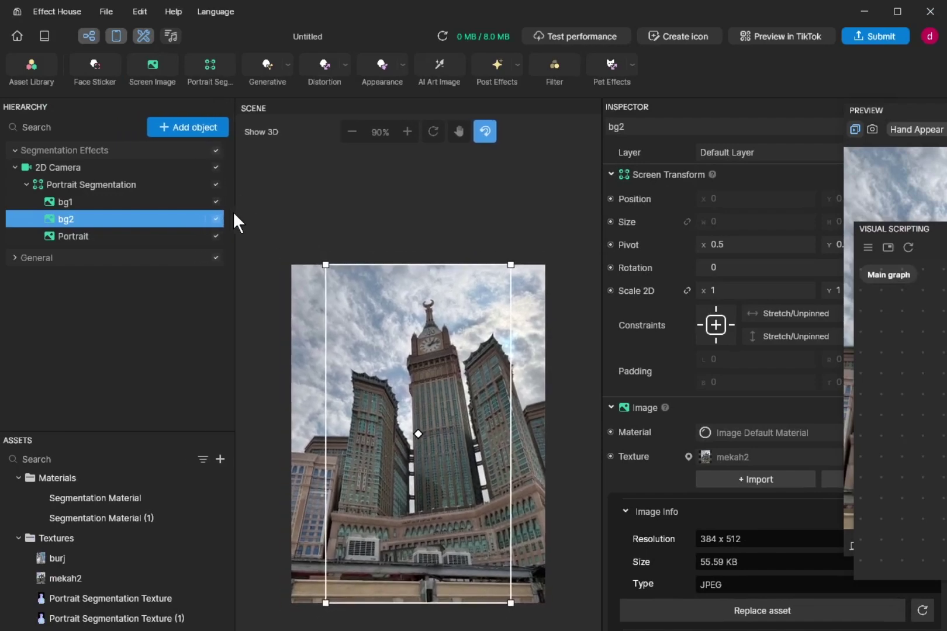
pyautogui.click(221, 217)
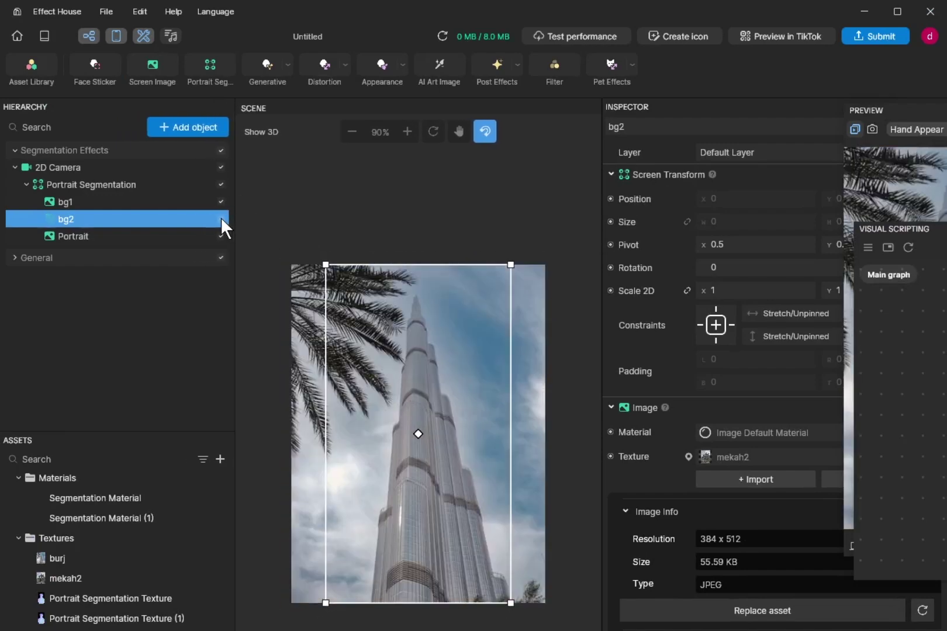
pyautogui.click(220, 217)
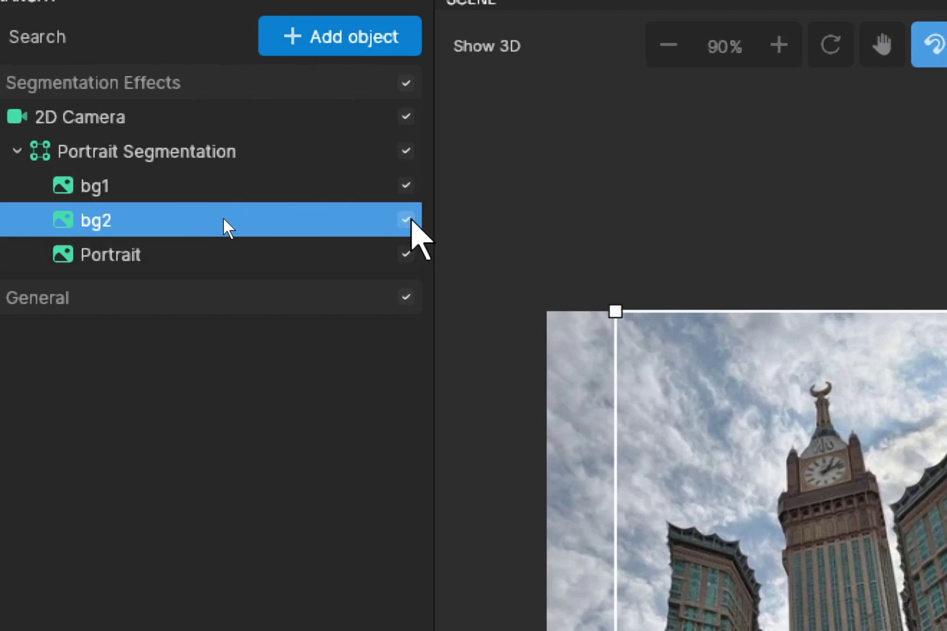
pyautogui.click(407, 220)
pyautogui.click(407, 220)
pyautogui.click(406, 220)
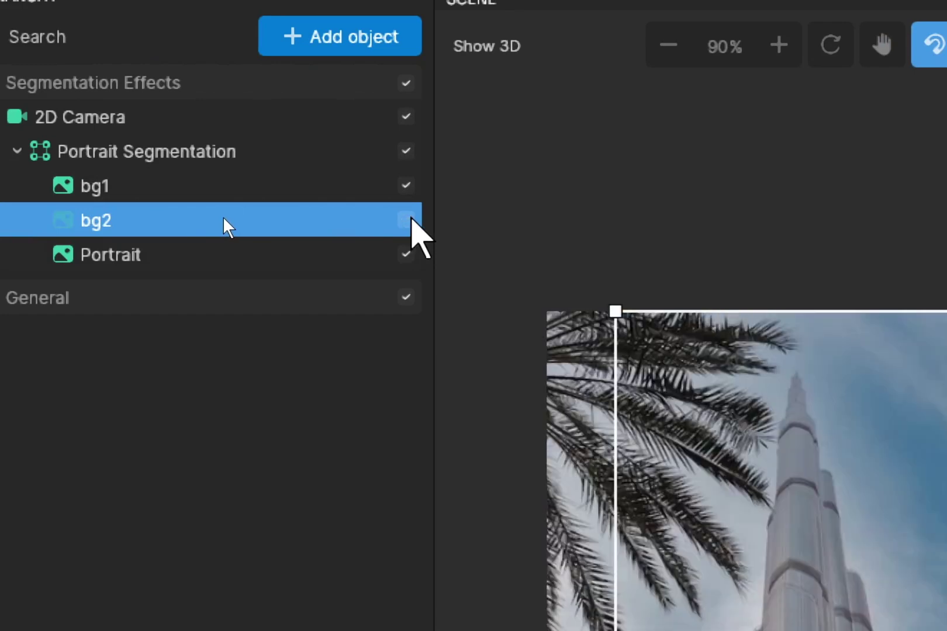
pyautogui.click(406, 220)
pyautogui.click(406, 220)
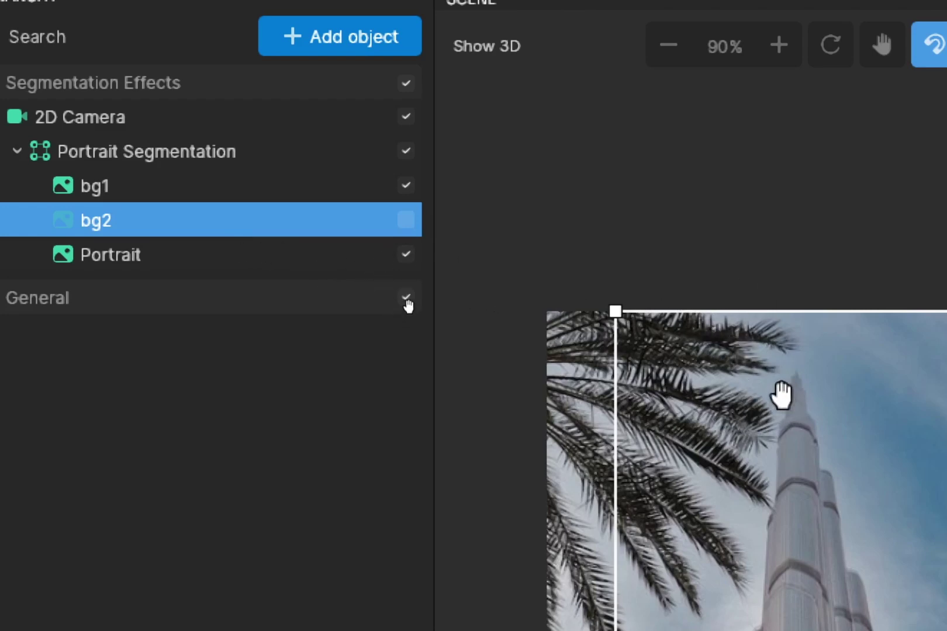
pyautogui.click(406, 220)
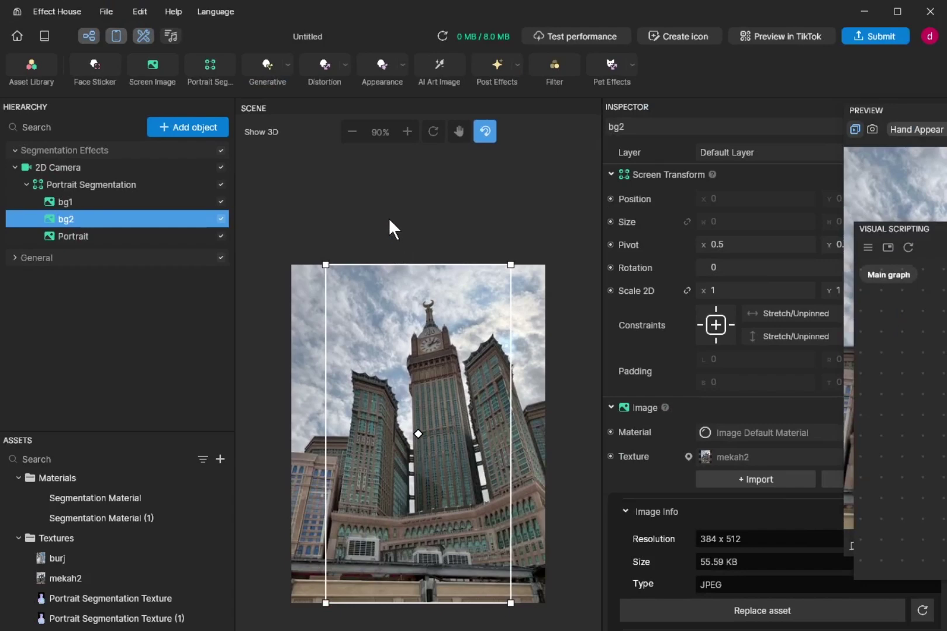
# Float the Visual Scripting Main graph over the scene and enlarge it taller and wider.
pyautogui.click(88, 35)
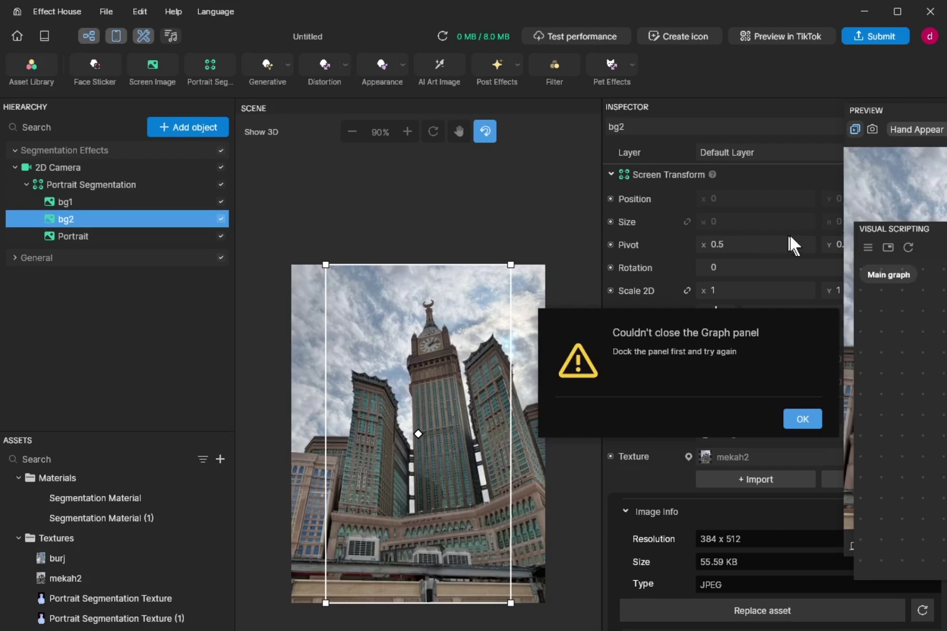
pyautogui.press('Return')
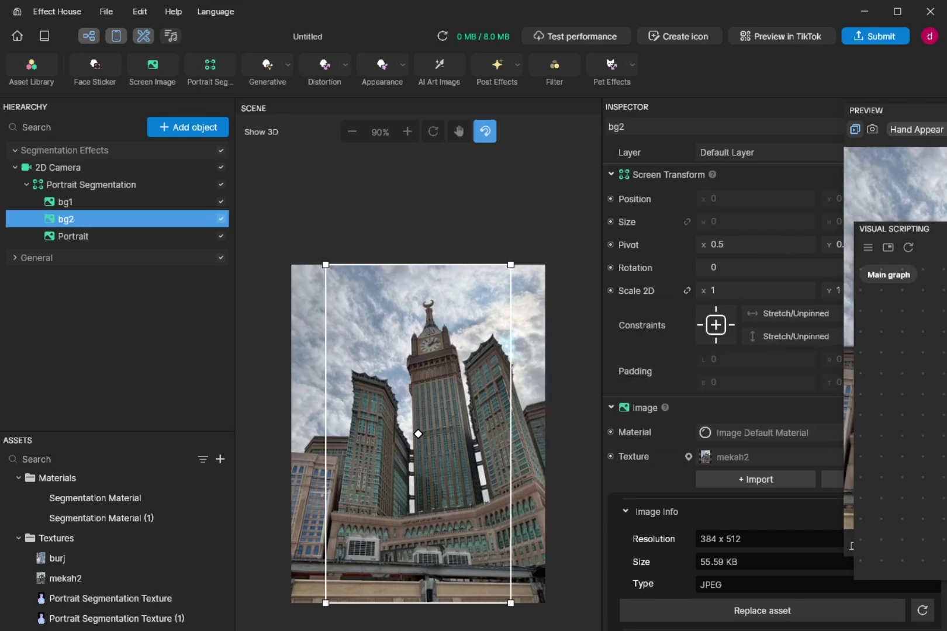
pyautogui.moveTo(900, 229); pyautogui.dragTo(229, 121)
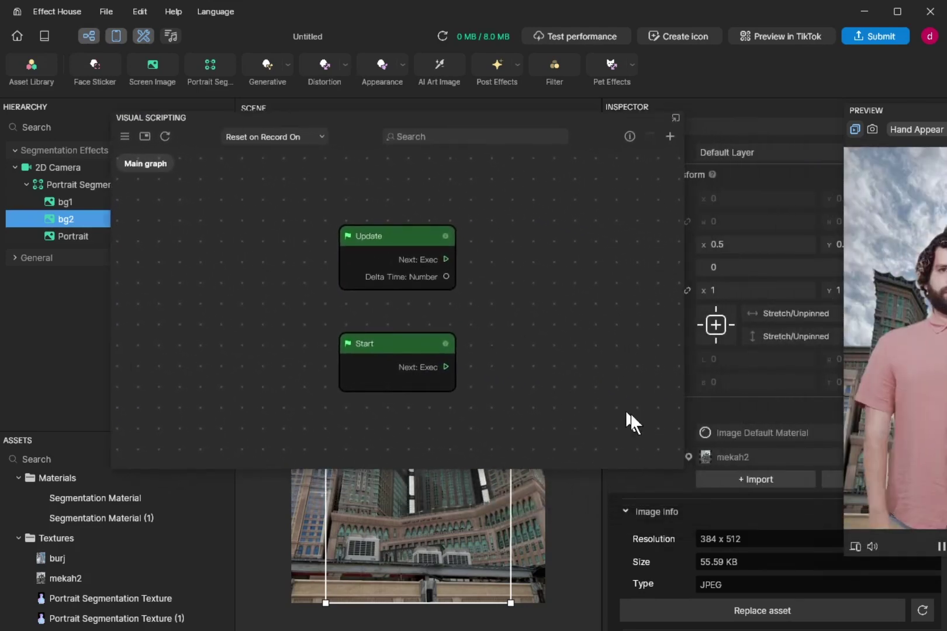
pyautogui.moveTo(681, 467); pyautogui.dragTo(725, 538)
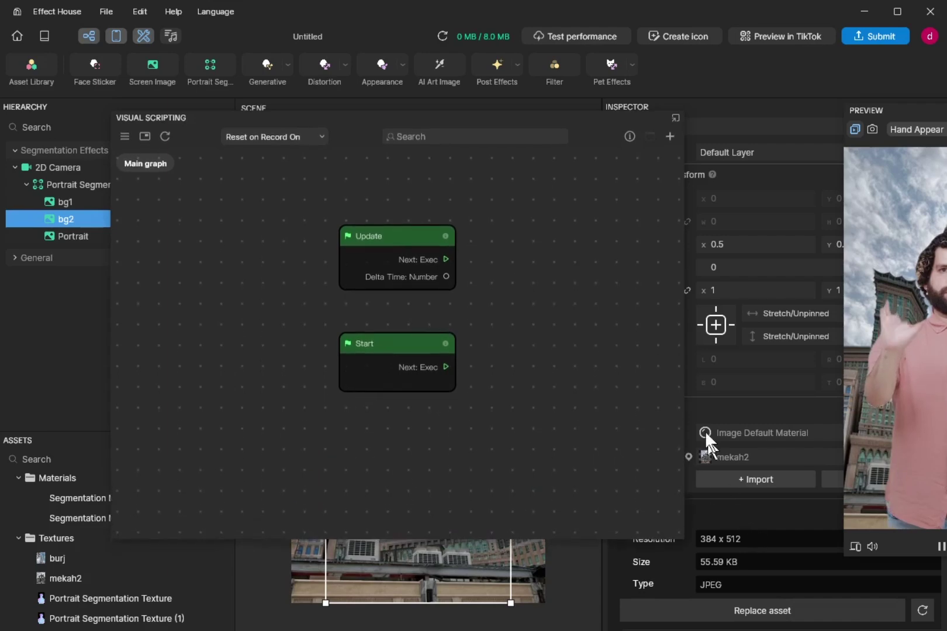
pyautogui.moveTo(684, 363); pyautogui.dragTo(852, 362)
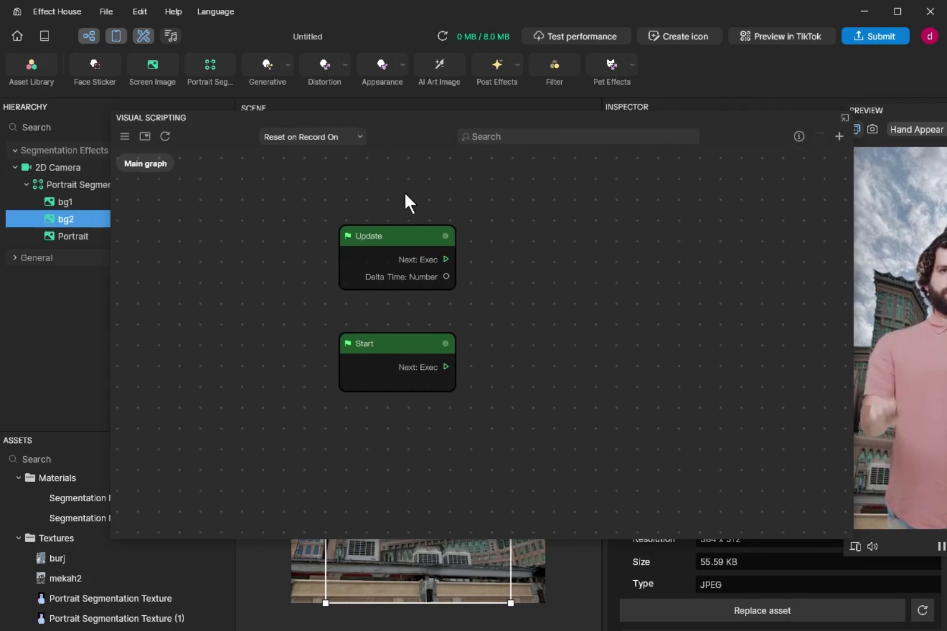
# Add a Hand Detection node from the 'hand' search and place it above Start.
pyautogui.rightClick(203, 229)
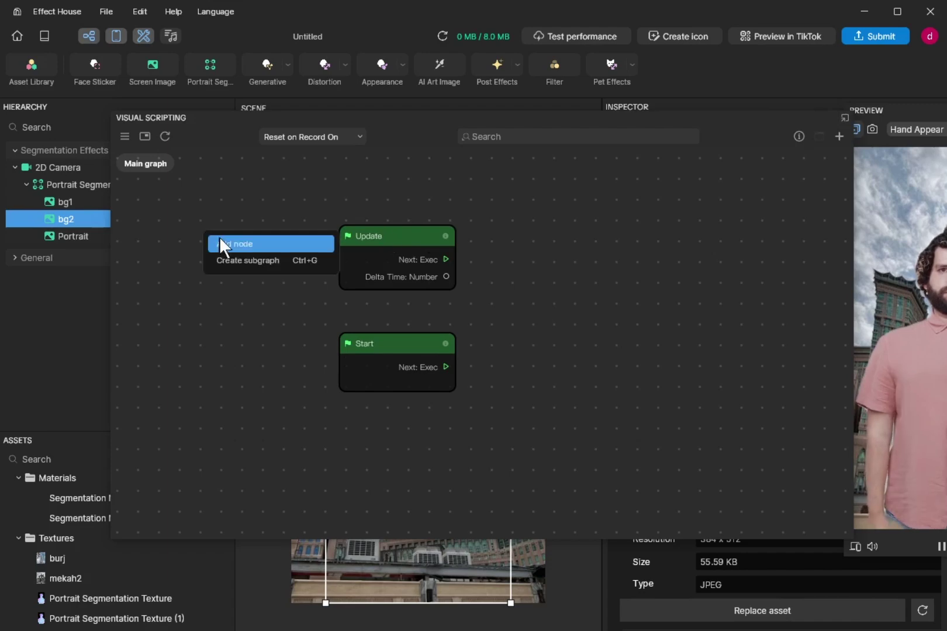
pyautogui.click(222, 239)
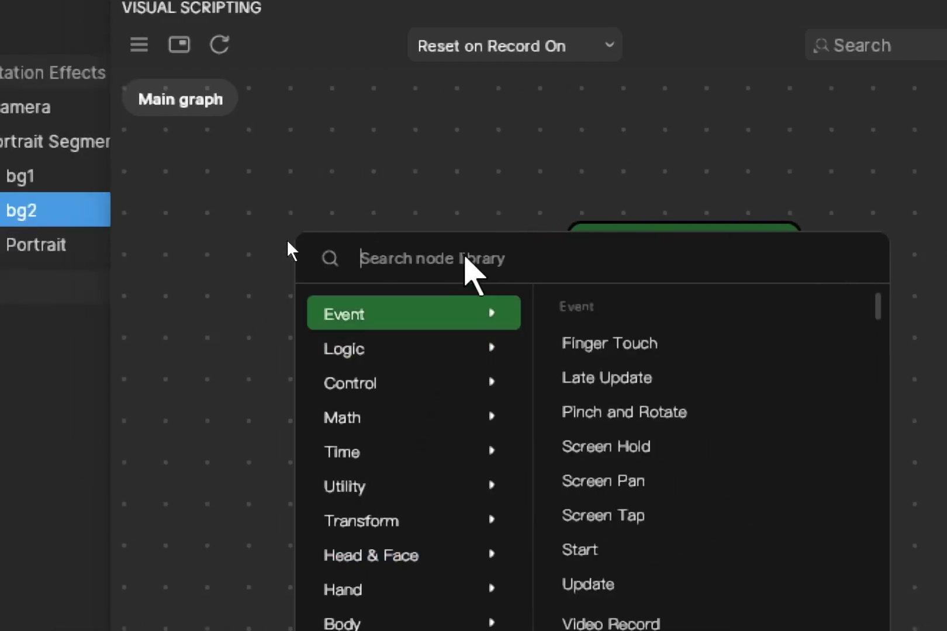
pyautogui.write('hand')
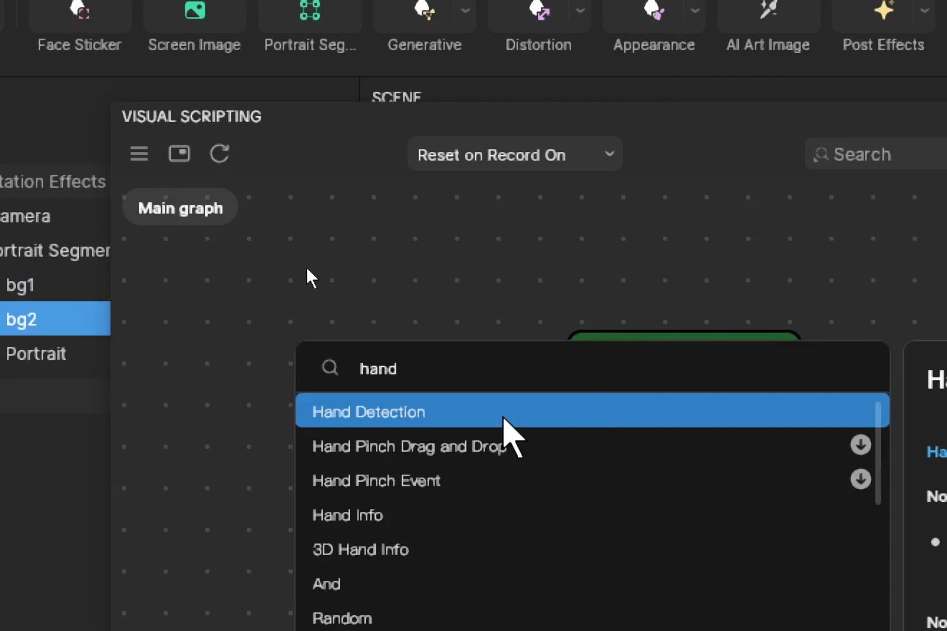
pyautogui.click(503, 417)
pyautogui.moveTo(503, 417); pyautogui.dragTo(769, 345)
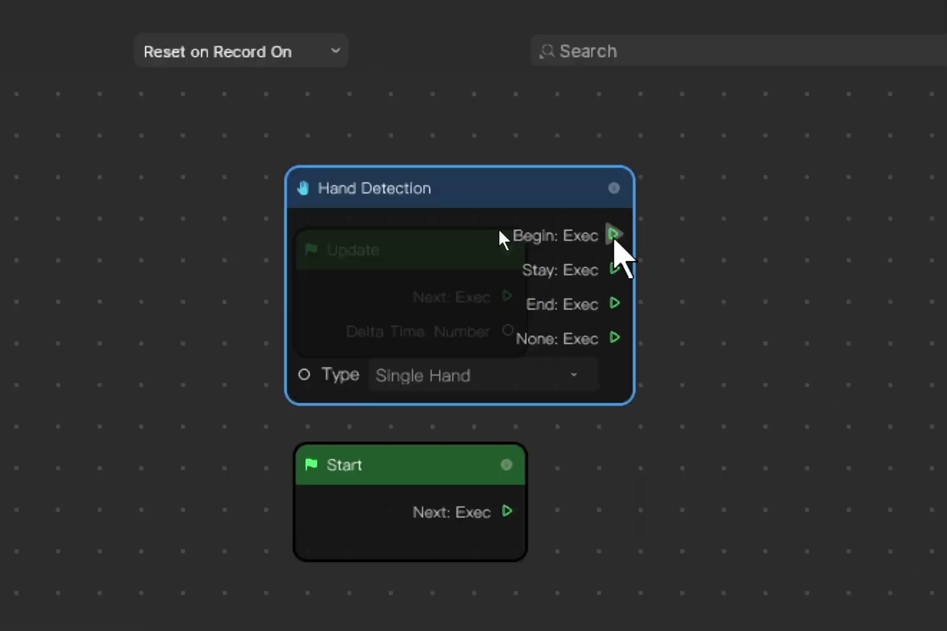
pyautogui.click(889, 338)
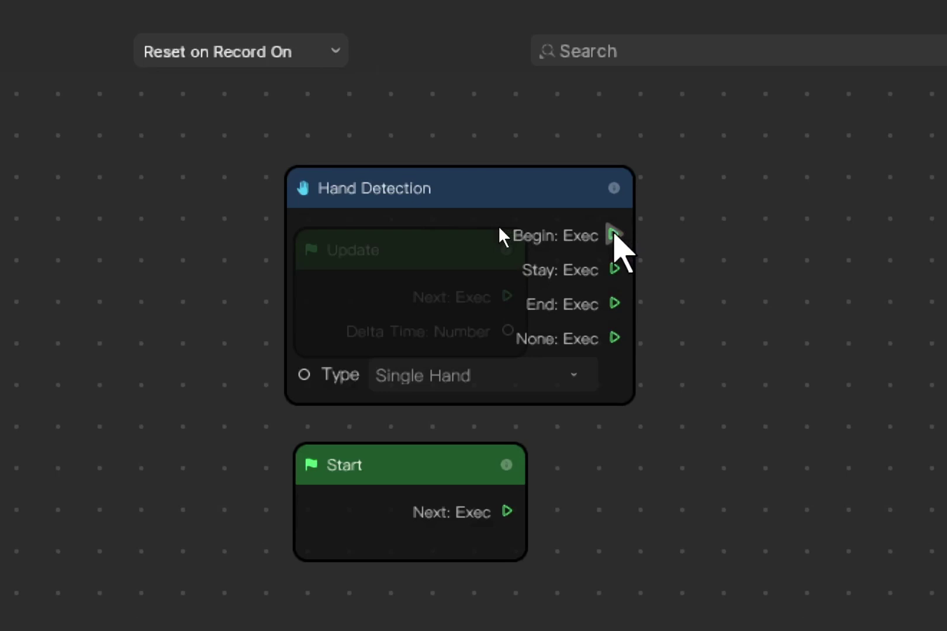
pyautogui.moveTo(614, 235); pyautogui.dragTo(746, 229)
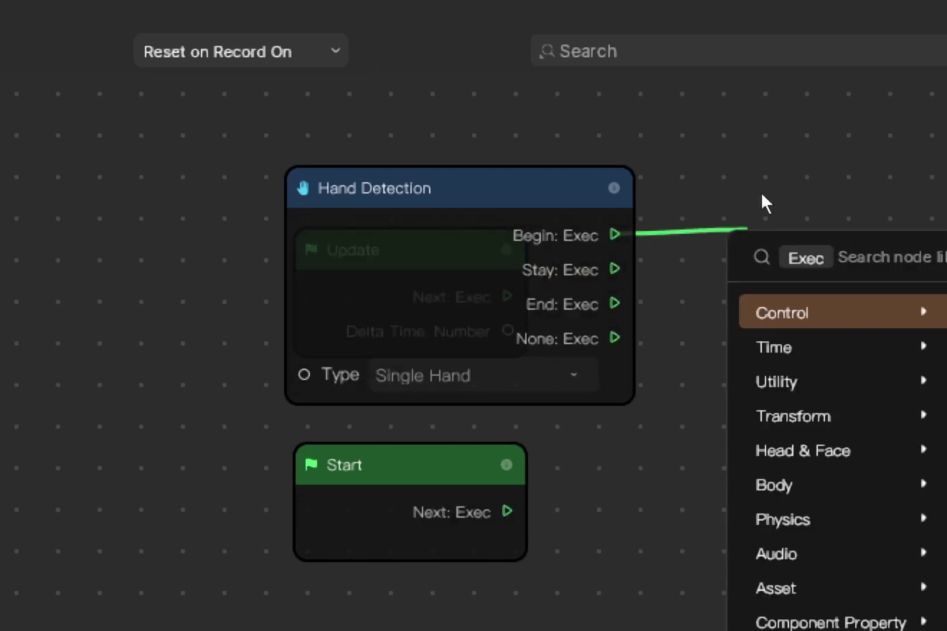
# Wire a Set Visibility node to Hand Detection's Begin, targeting bg2 with Visibility On unchecked.
pyautogui.write('visi')
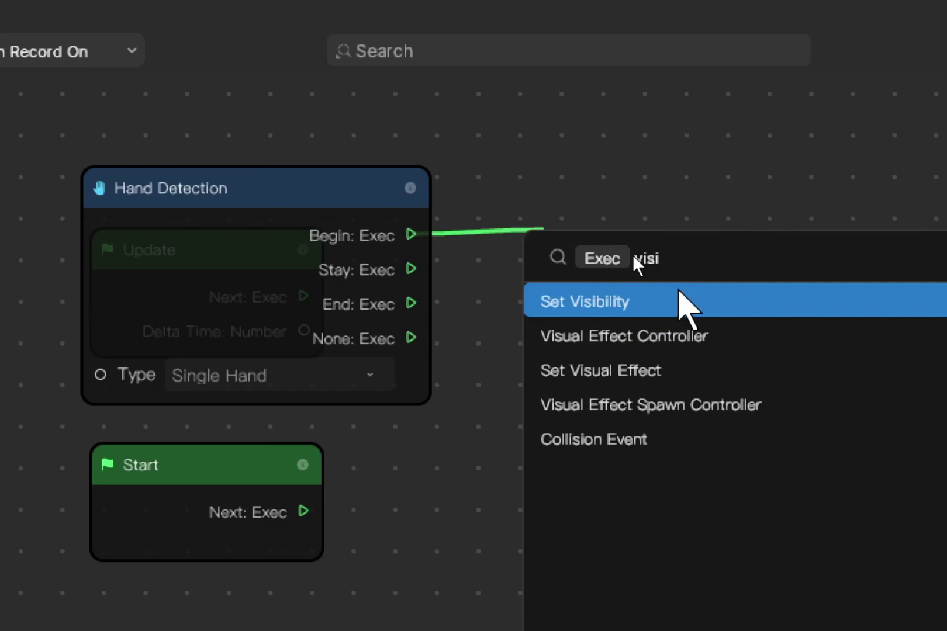
pyautogui.click(676, 299)
pyautogui.moveTo(680, 251); pyautogui.dragTo(693, 131)
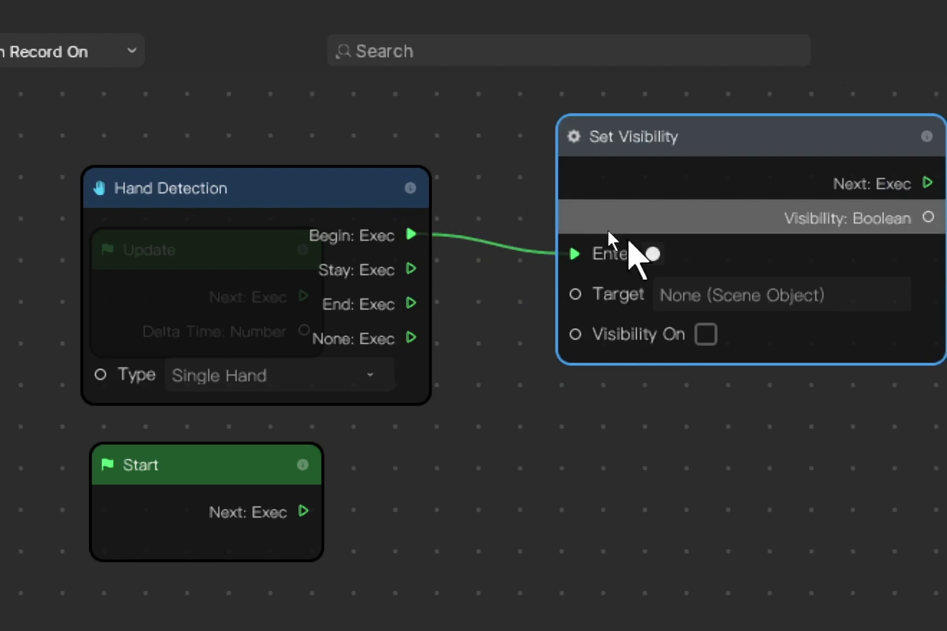
pyautogui.click(666, 295)
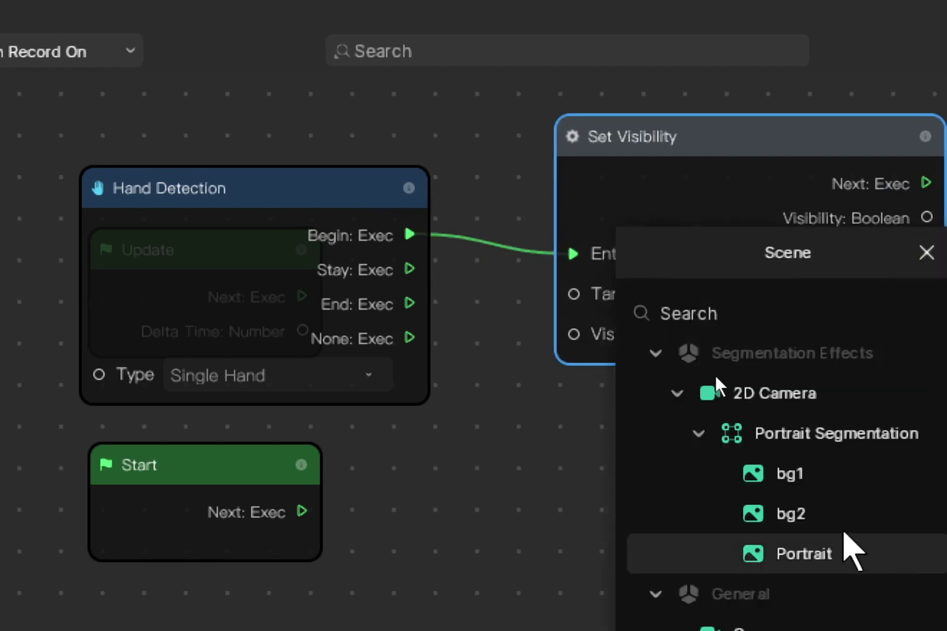
pyautogui.click(827, 516)
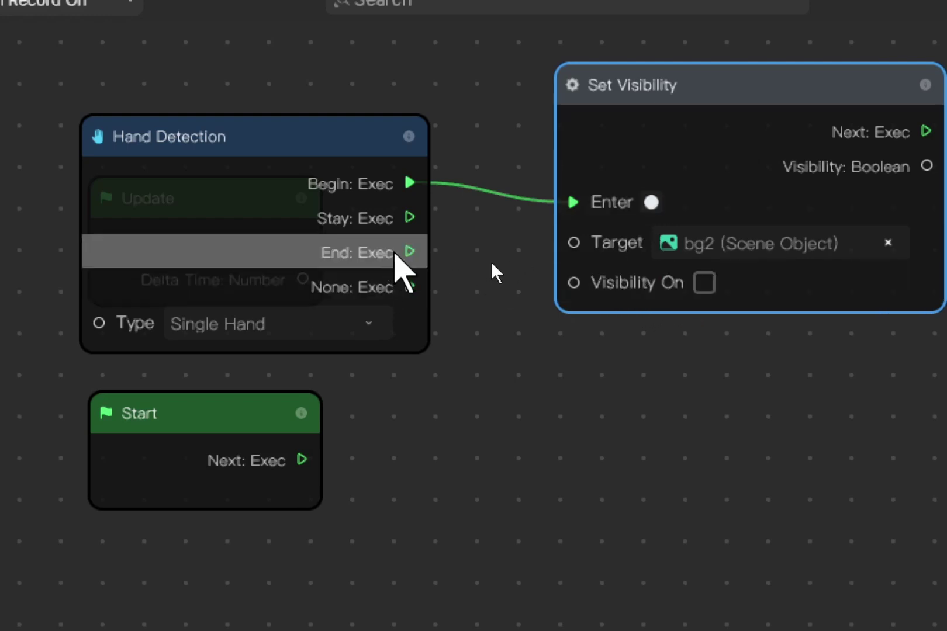
# Wire a Set Visibility node to Hand Detection's End, targeting bg2 with Visibility On ticked.
pyautogui.moveTo(410, 251); pyautogui.dragTo(481, 354)
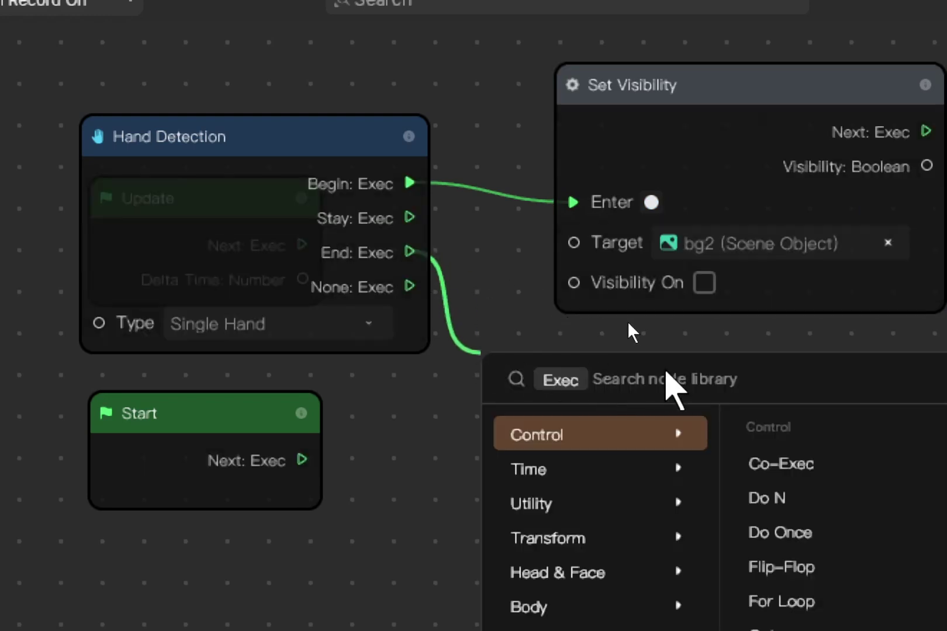
pyautogui.write('v')
pyautogui.press('Return')
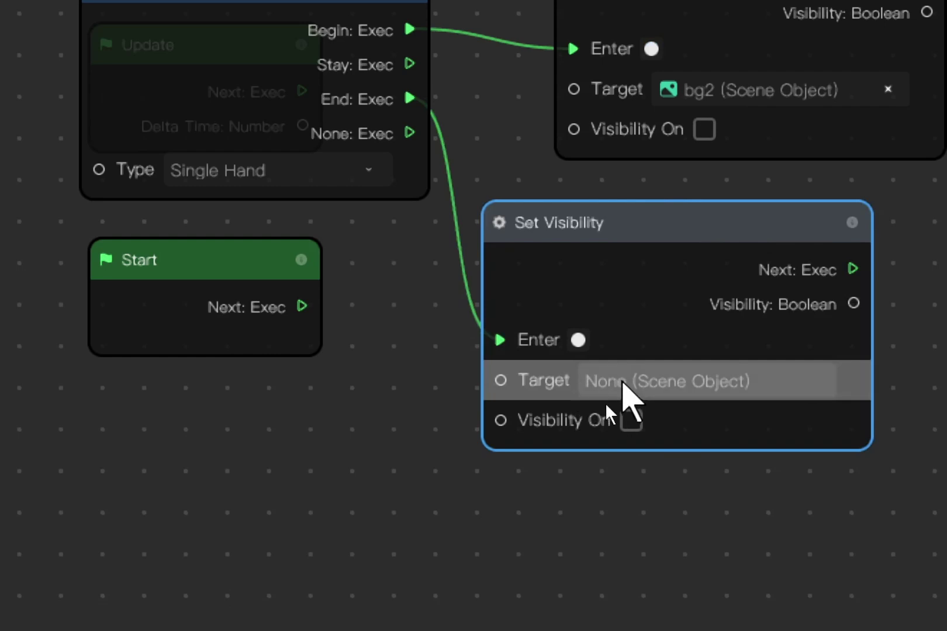
pyautogui.click(619, 384)
pyautogui.click(792, 308)
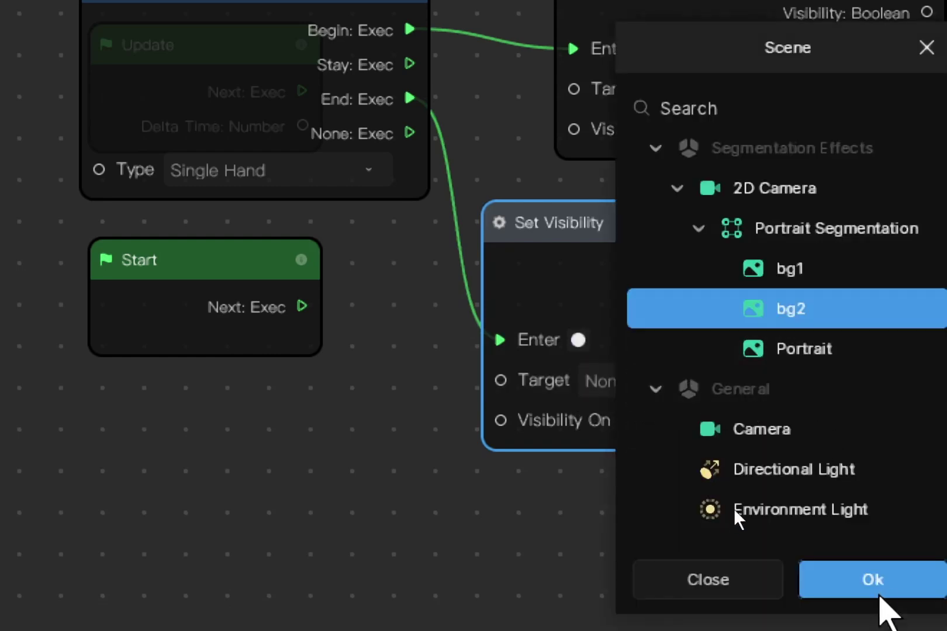
pyautogui.click(870, 576)
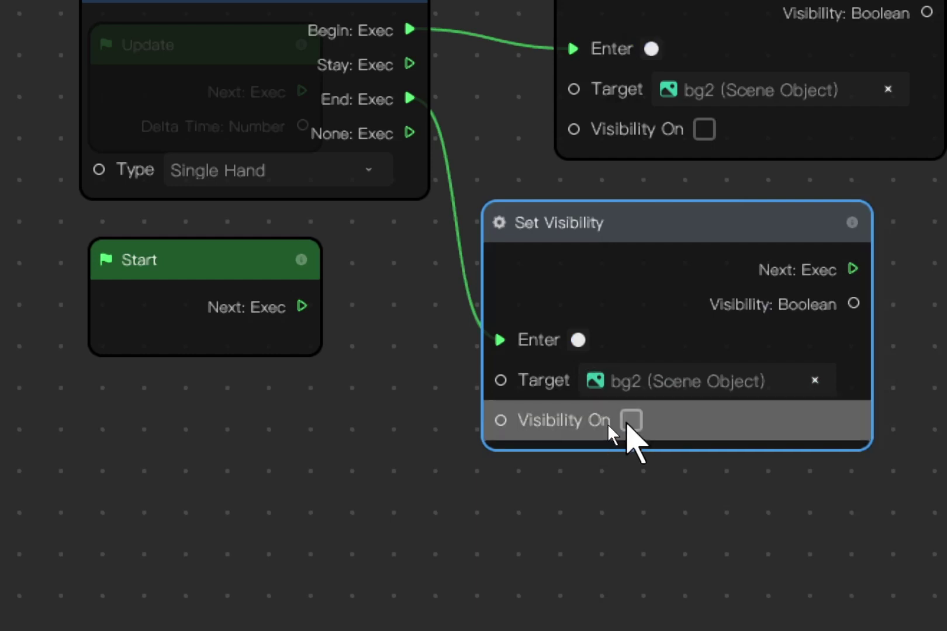
pyautogui.click(631, 421)
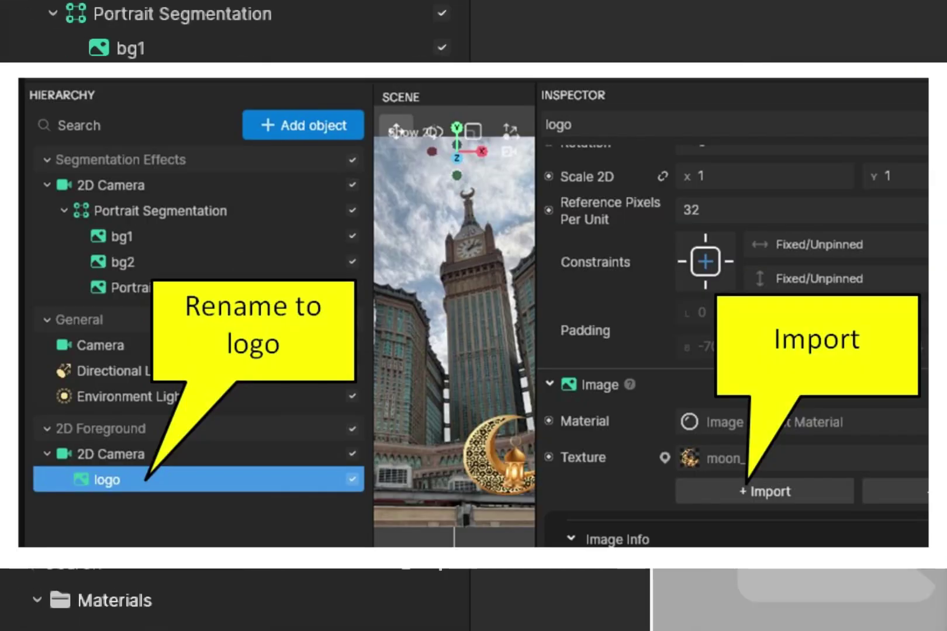
# Import the moon_3 texture for the logo image and shrink it by its corner.
pyautogui.click(759, 503)
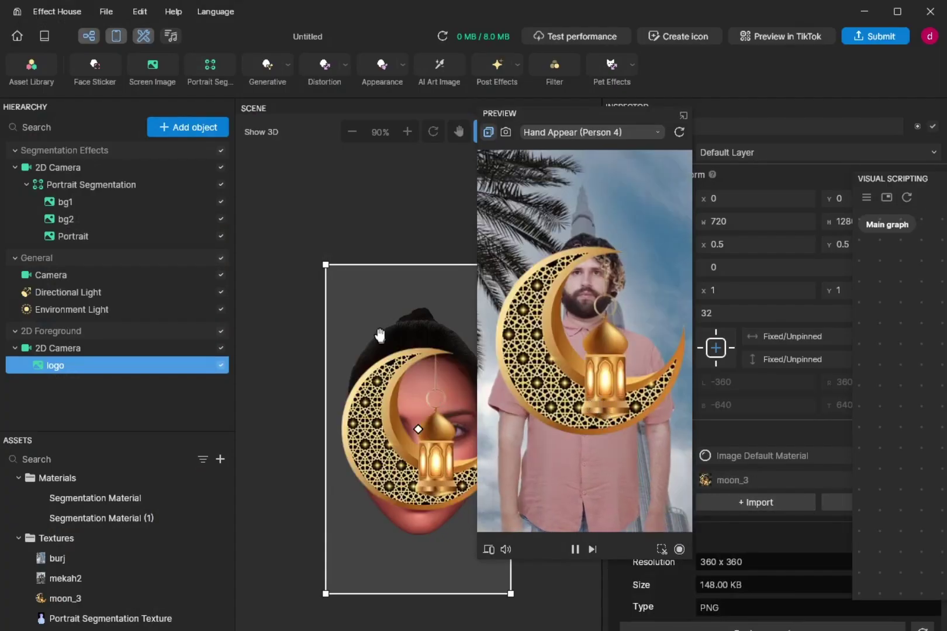
pyautogui.moveTo(325, 265); pyautogui.dragTo(431, 400)
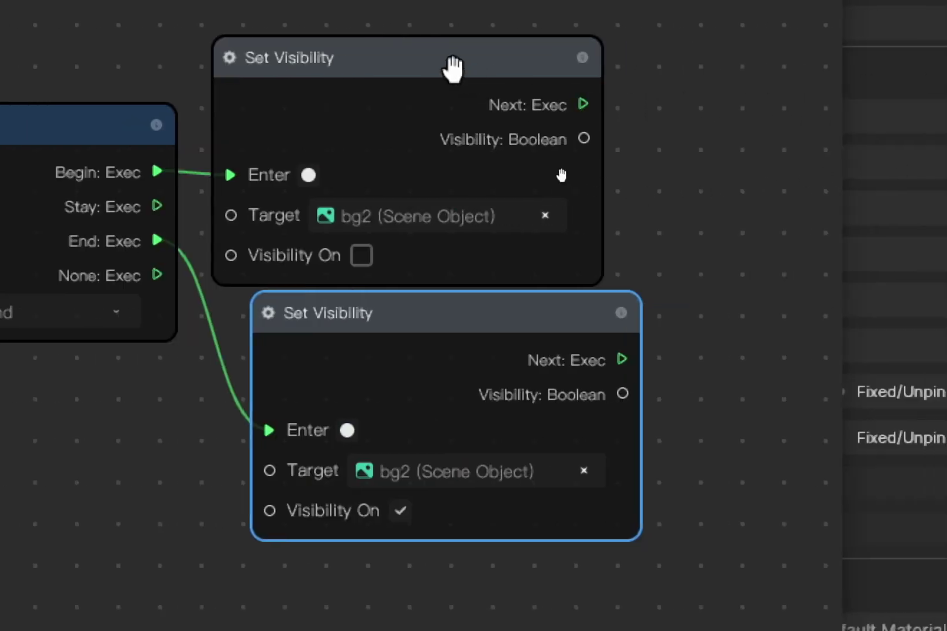
# Connect a Set Visibility node to the bg2-hiding node's Next, targeting logo with visibility off.
pyautogui.moveTo(453, 69); pyautogui.dragTo(446, 54)
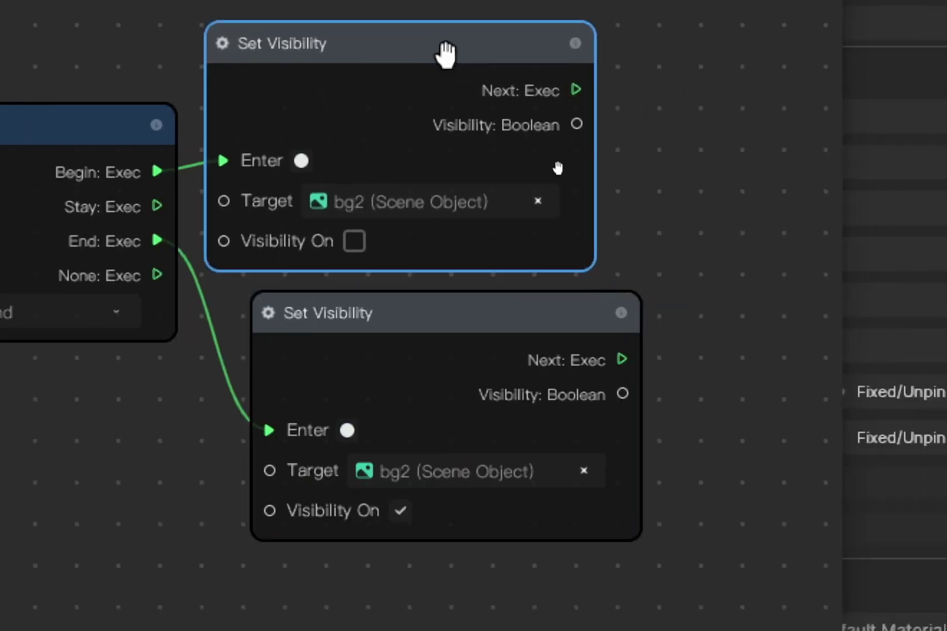
pyautogui.click(576, 91)
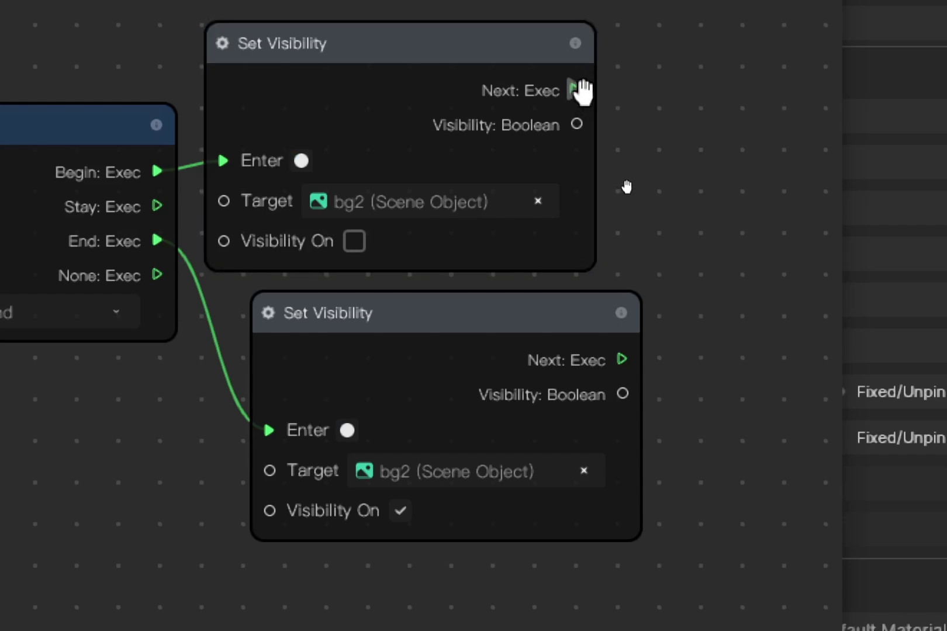
pyautogui.moveTo(577, 90); pyautogui.dragTo(666, 96)
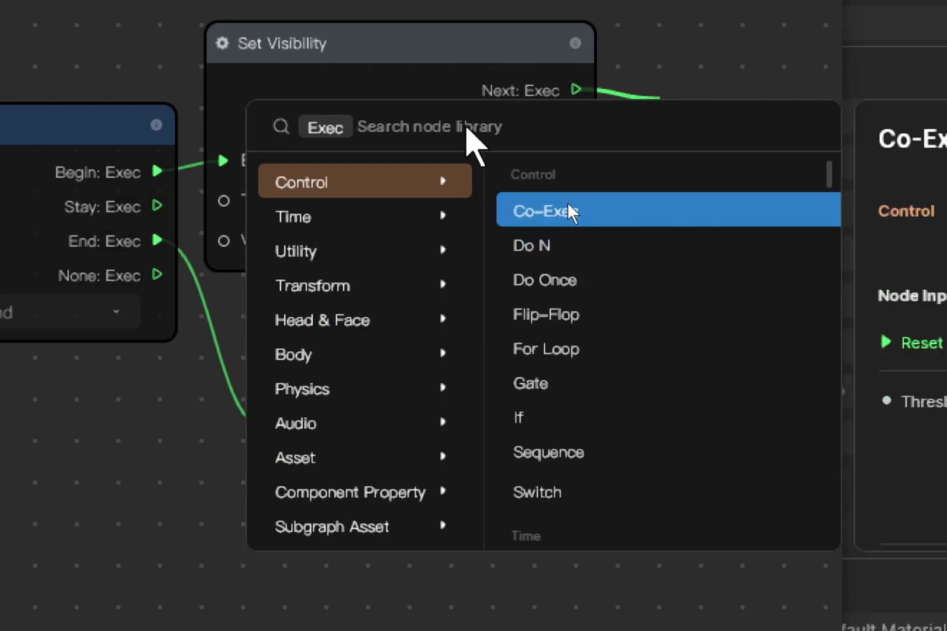
pyautogui.write('visi')
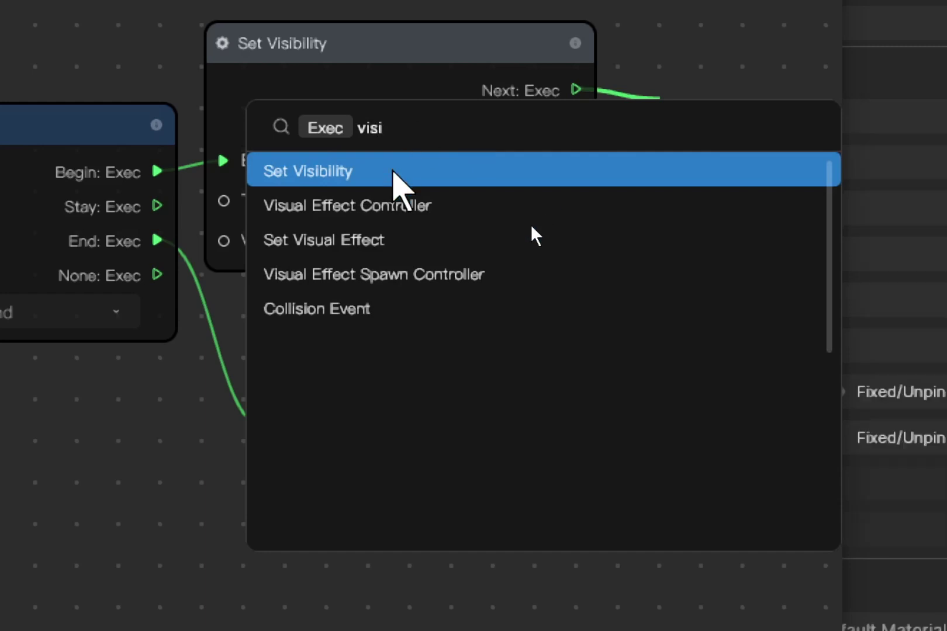
pyautogui.click(395, 171)
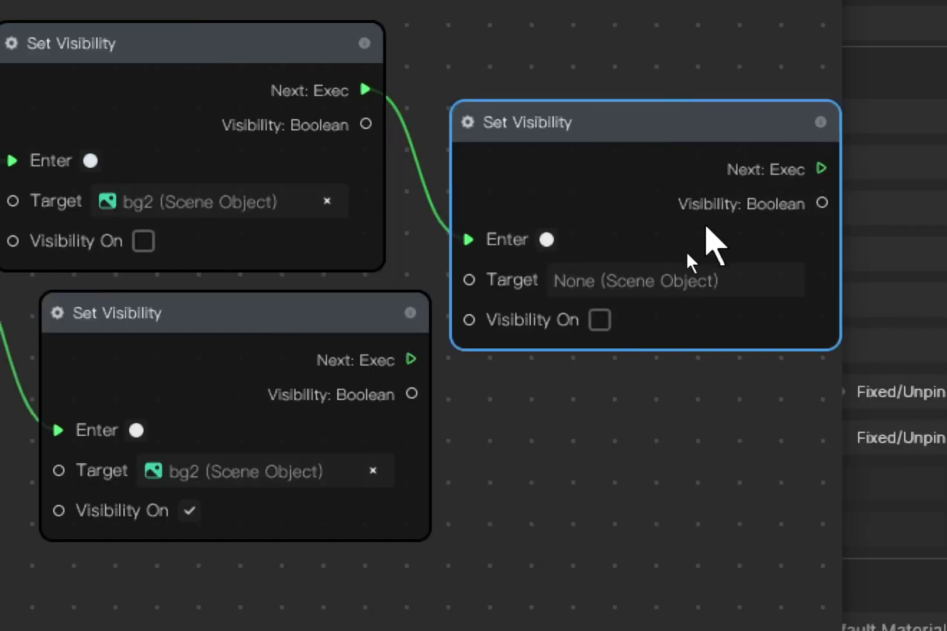
pyautogui.click(643, 276)
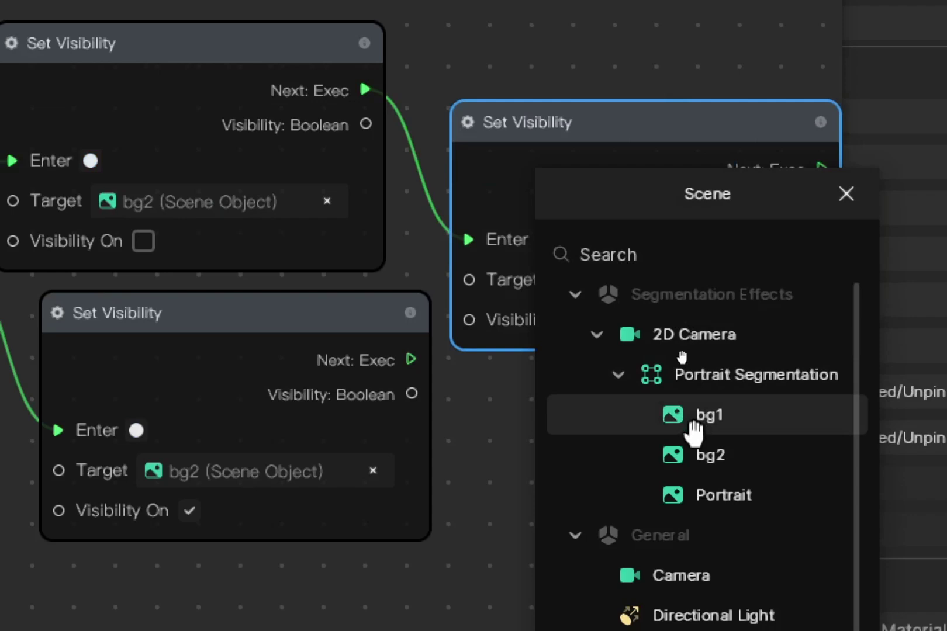
pyautogui.scroll(-3, 672, 522)
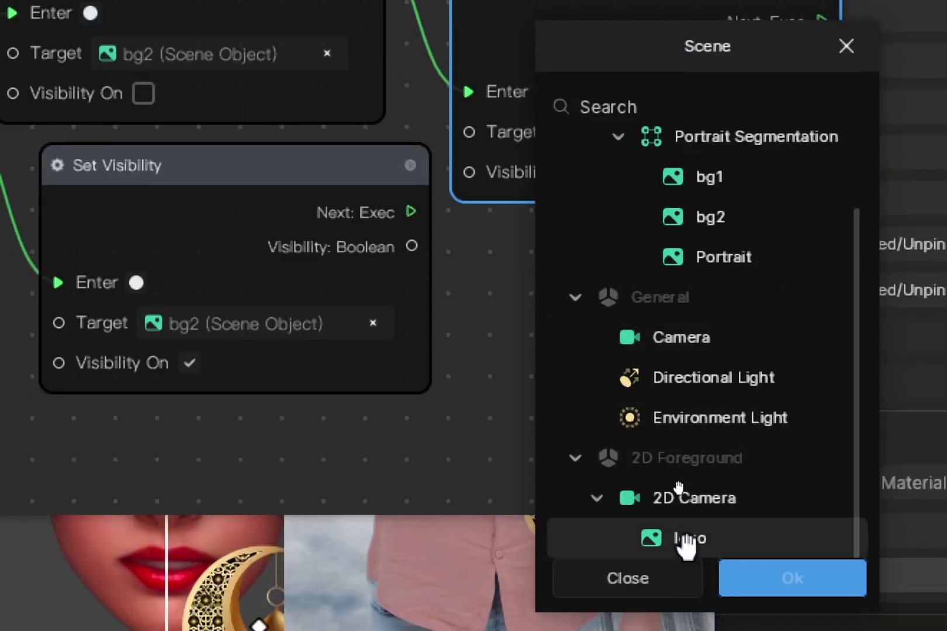
pyautogui.click(680, 553)
pyautogui.click(792, 579)
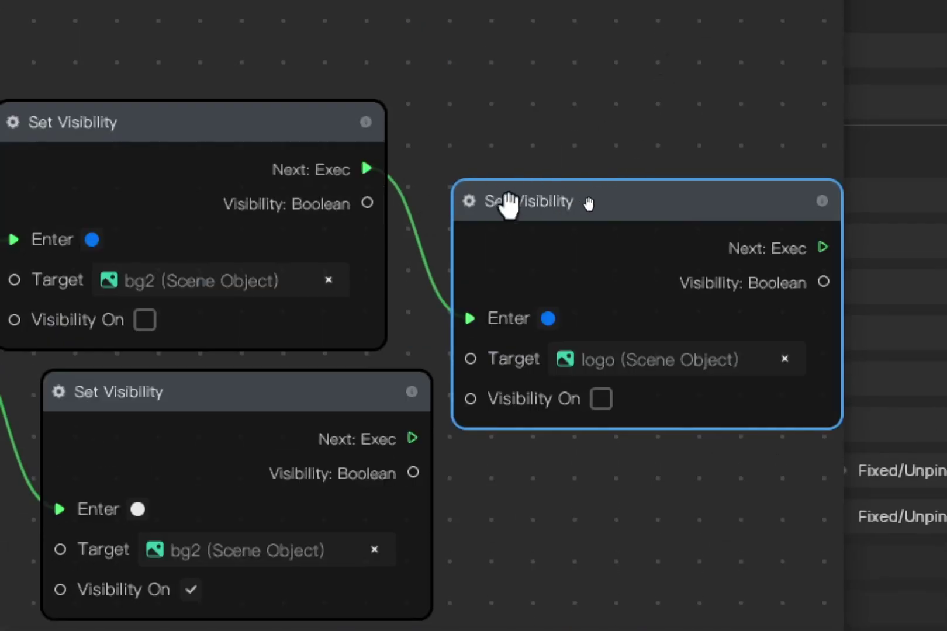
pyautogui.moveTo(507, 205); pyautogui.dragTo(520, 123)
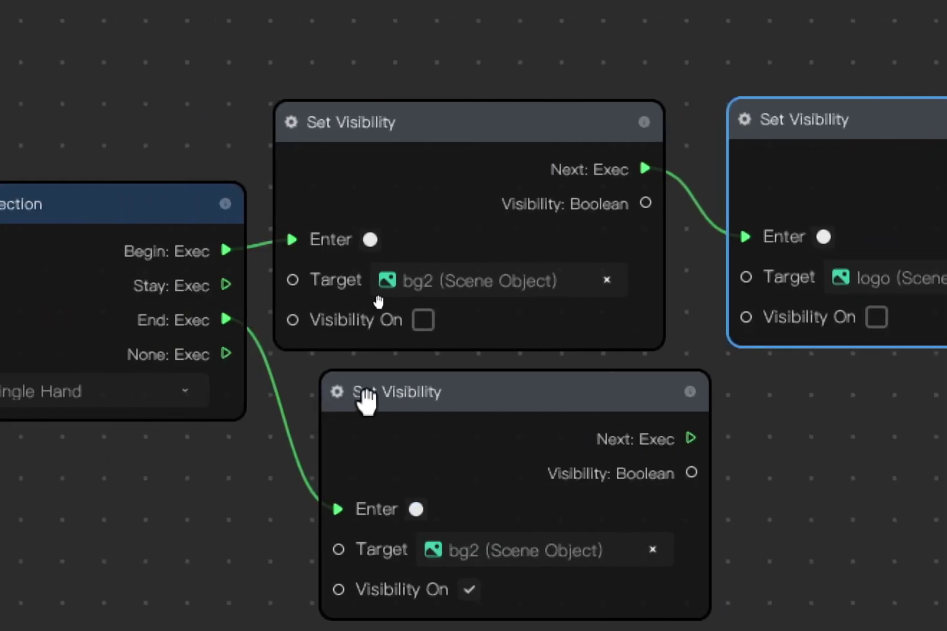
# Connect a Set Visibility node to the bg2-showing node's Next, targeting logo with Visibility On ticked.
pyautogui.moveTo(363, 399); pyautogui.dragTo(354, 418)
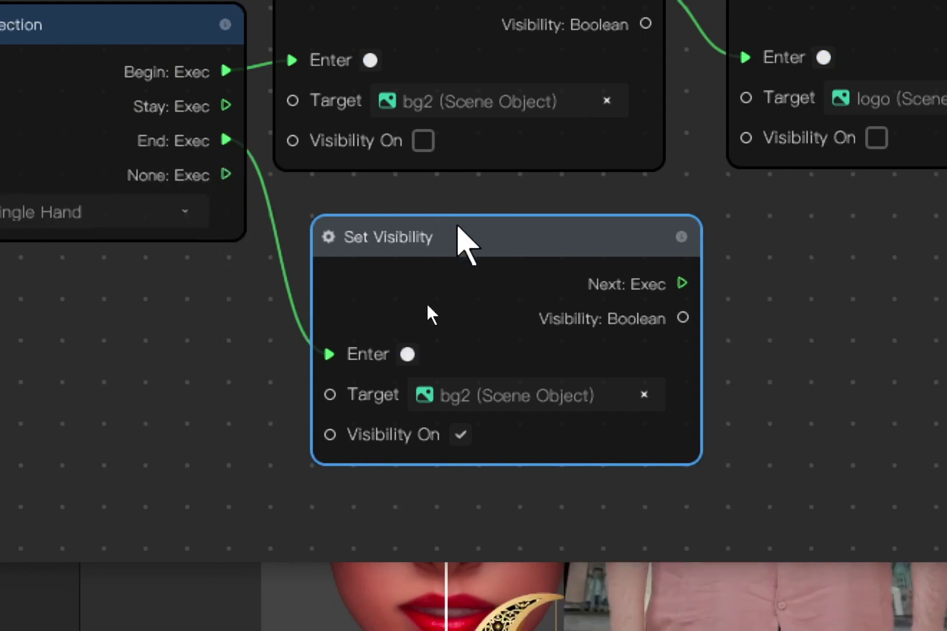
pyautogui.moveTo(680, 283); pyautogui.dragTo(768, 286)
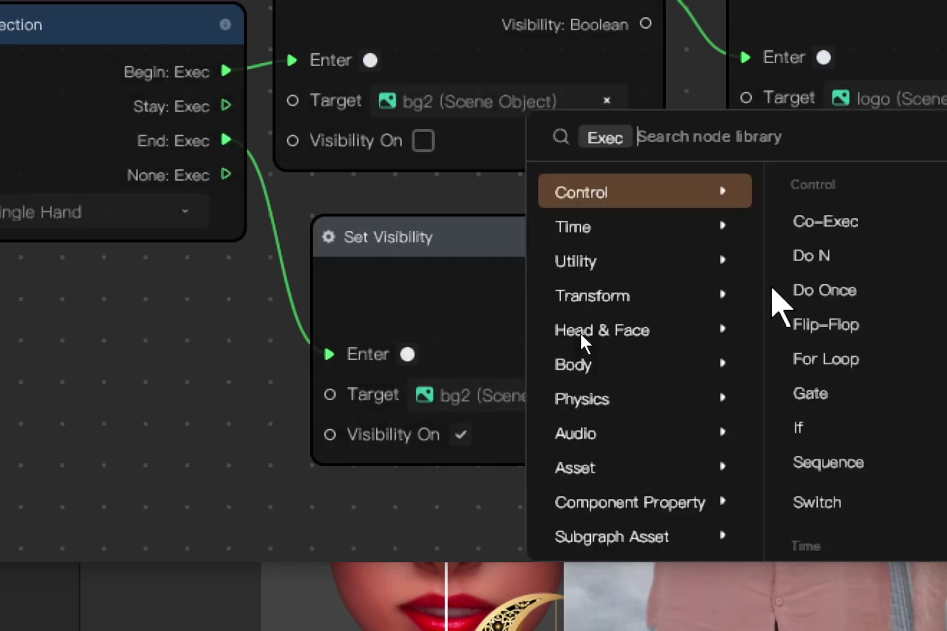
pyautogui.write('visi')
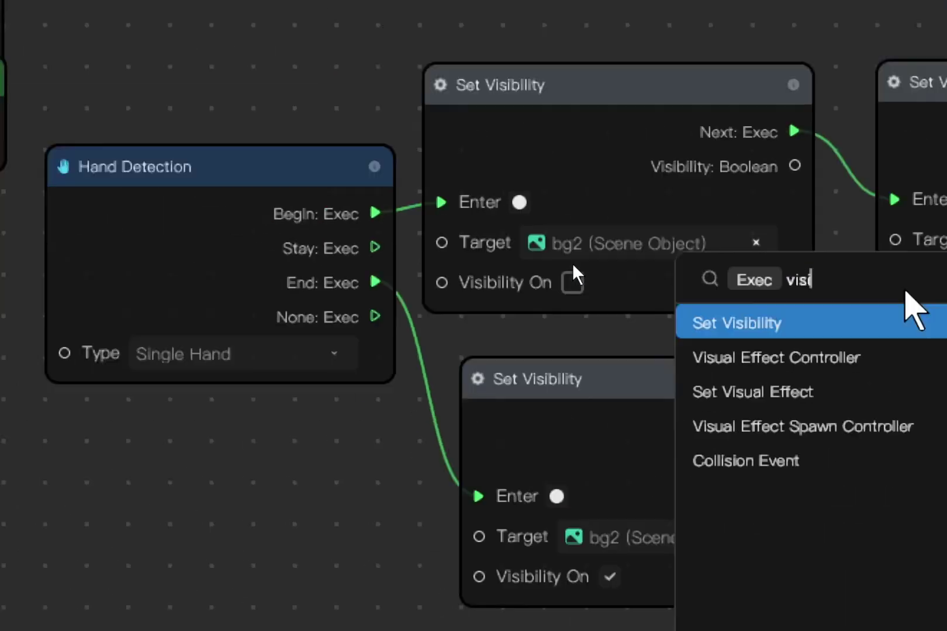
pyautogui.press('Return')
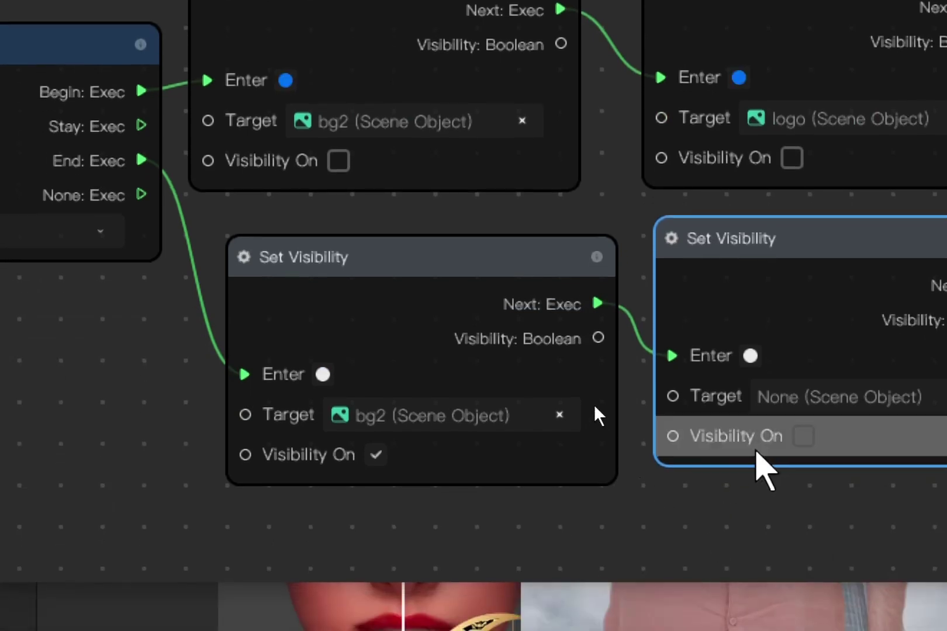
pyautogui.moveTo(747, 400); pyautogui.dragTo(747, 400)
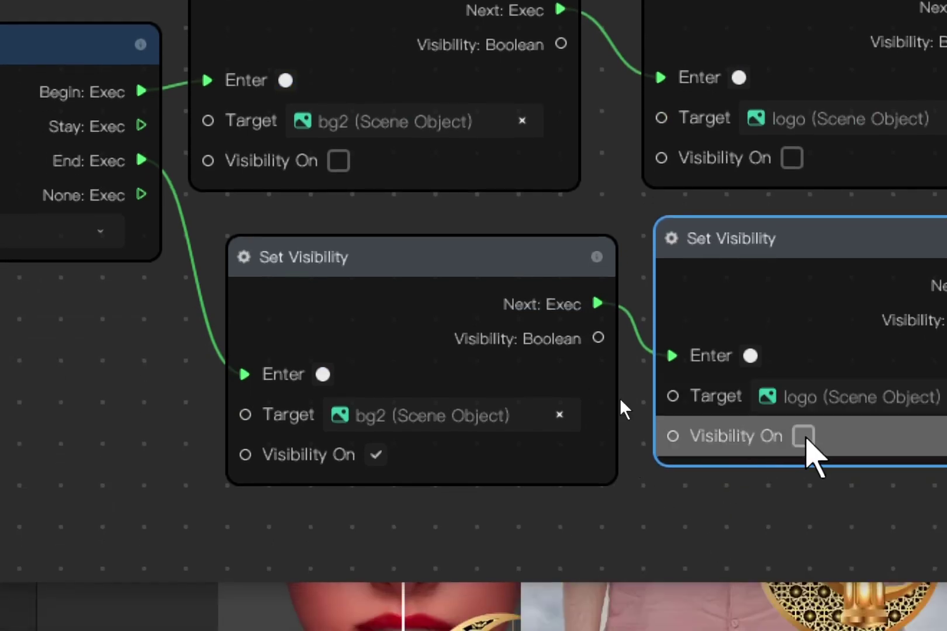
pyautogui.click(803, 436)
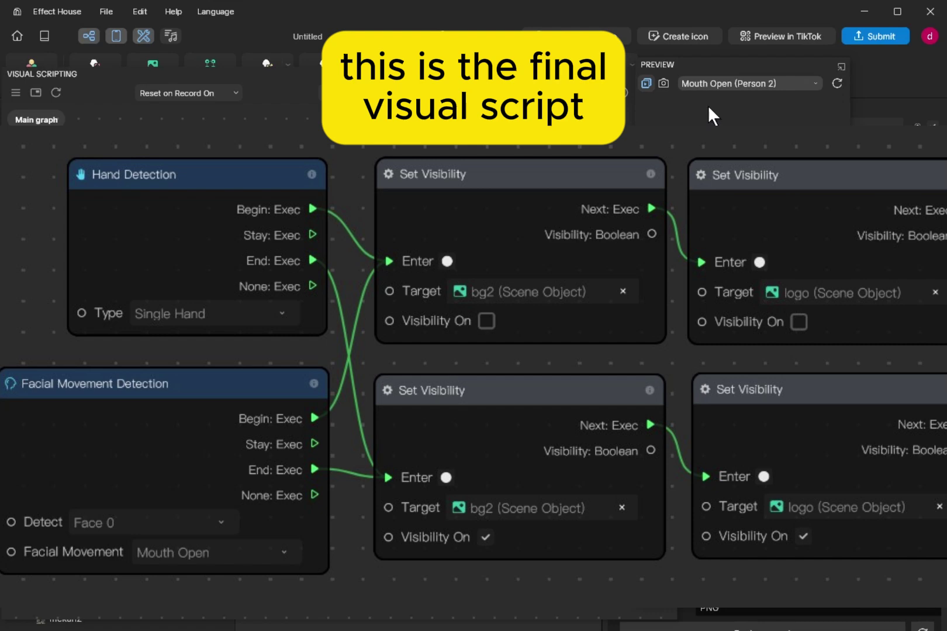
# Preview the effect using the Hand Appear sample video.
pyautogui.click(776, 89)
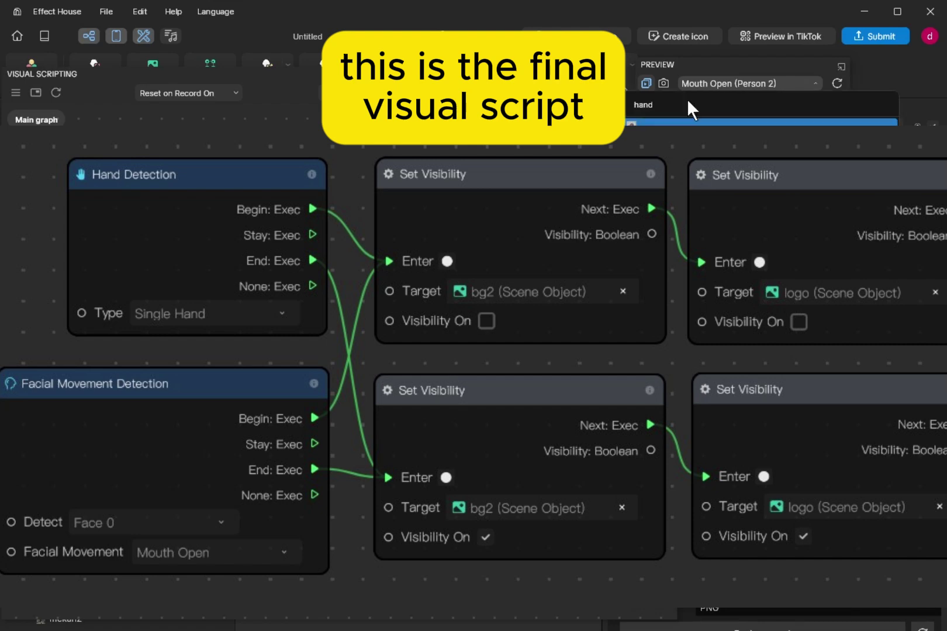
pyautogui.click(687, 102)
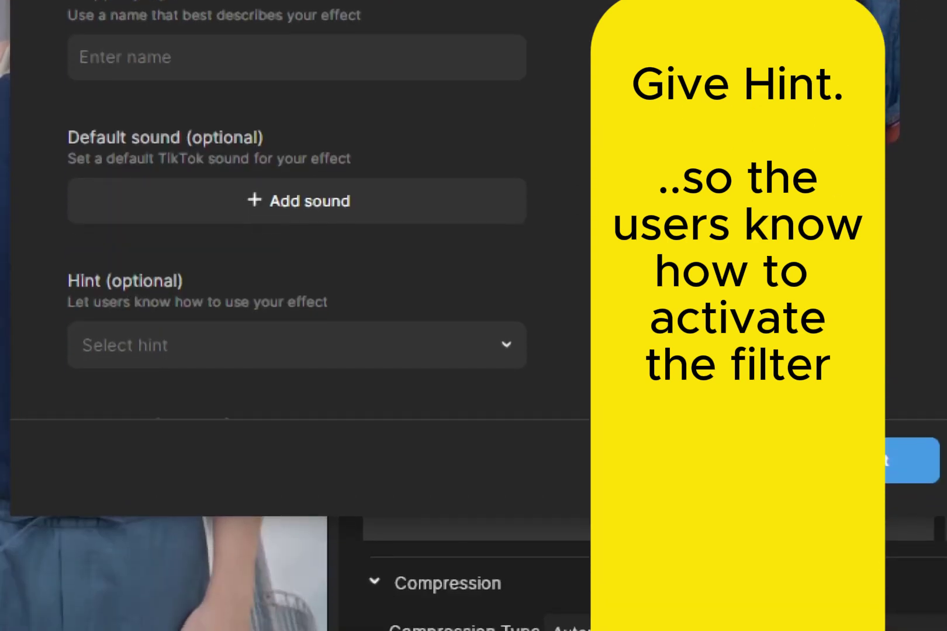
# Set the Open mouth hint, name the effect 'change background', and add a default sound.
pyautogui.click(256, 341)
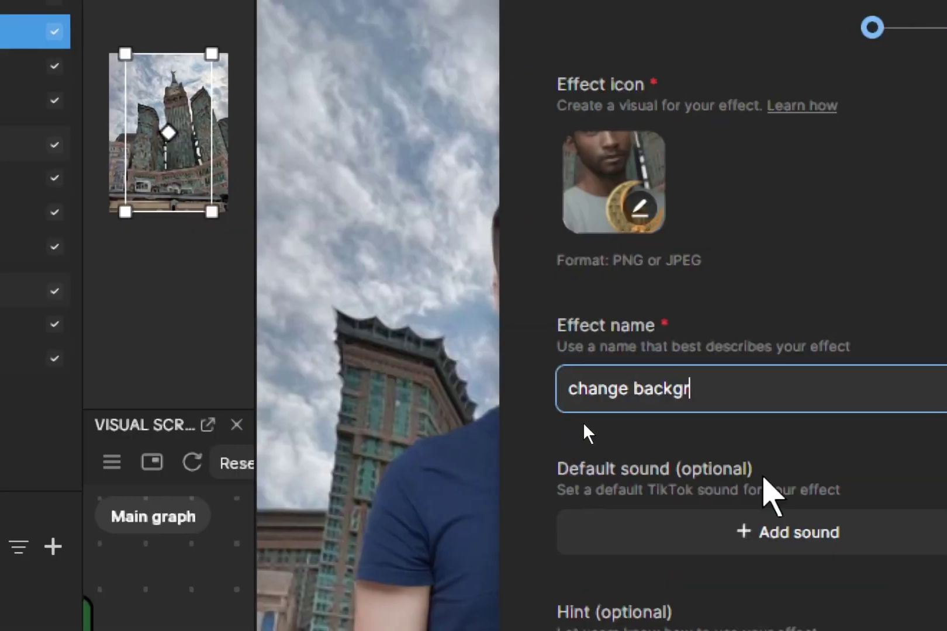
pyautogui.write('ound')
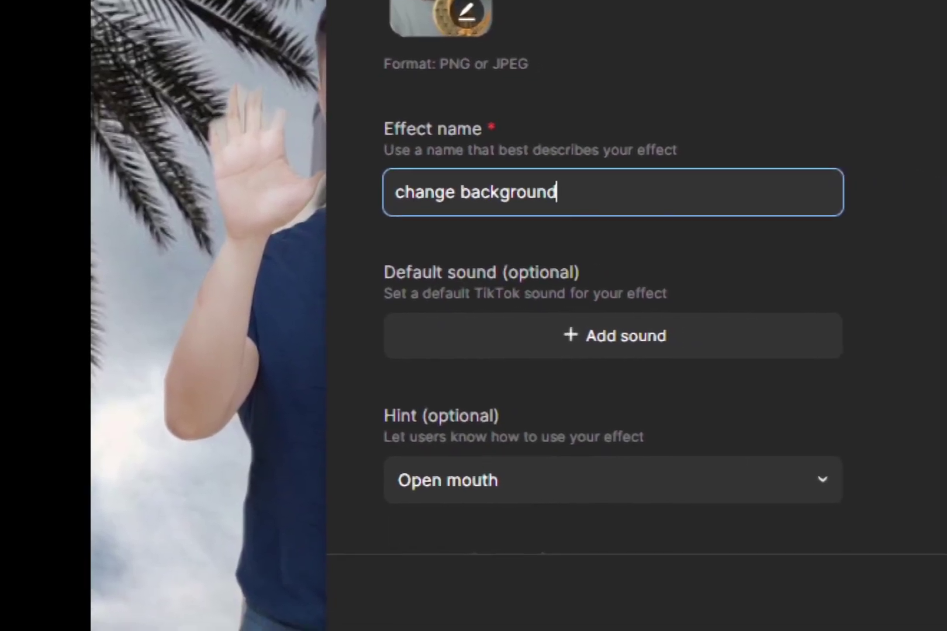
pyautogui.click(608, 340)
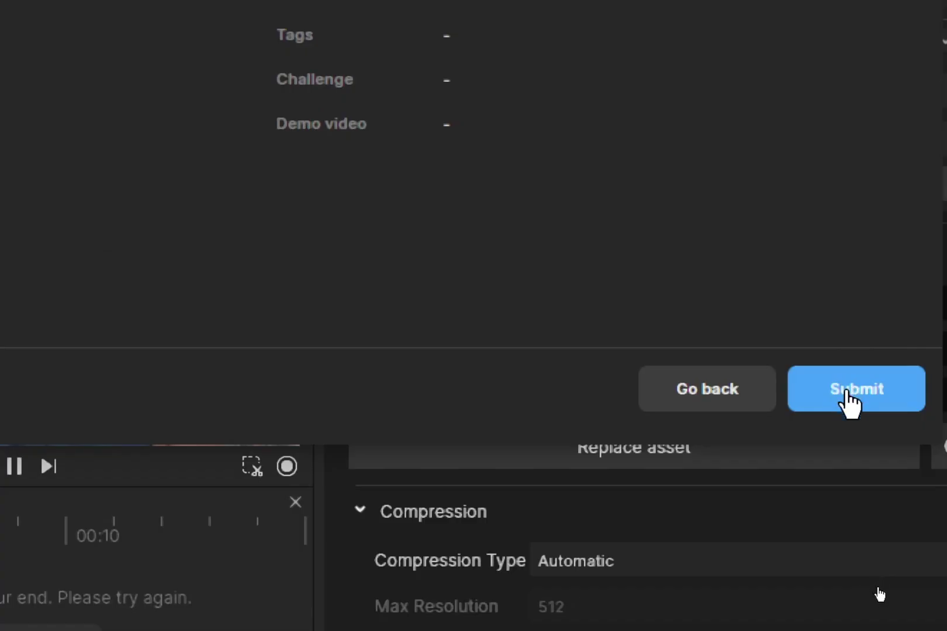